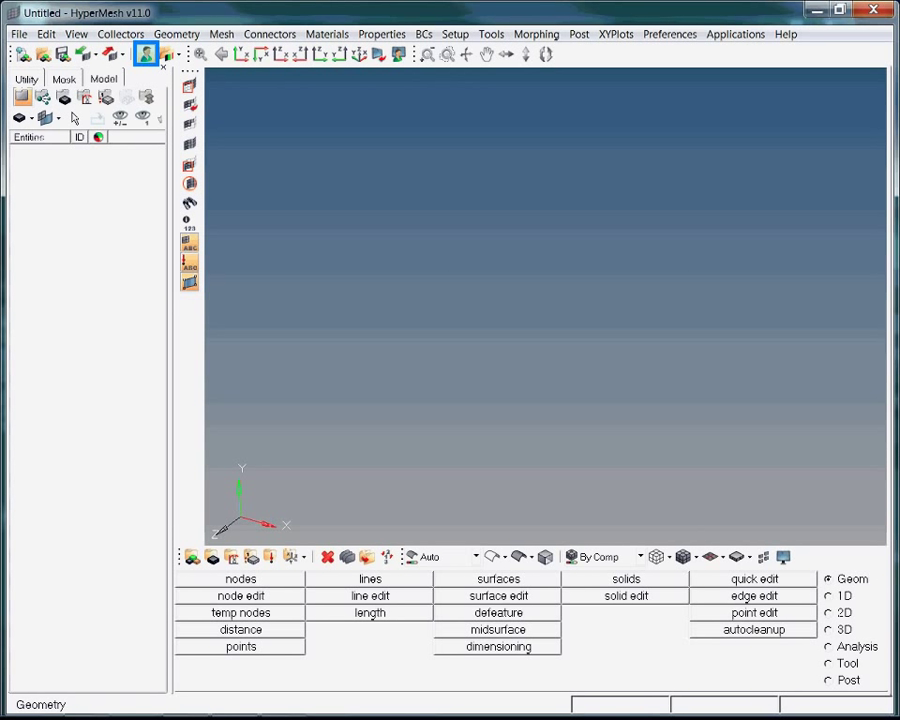
- Switch the user profile to Ansys
{"action": "left_click", "coordinate": [145, 54]}
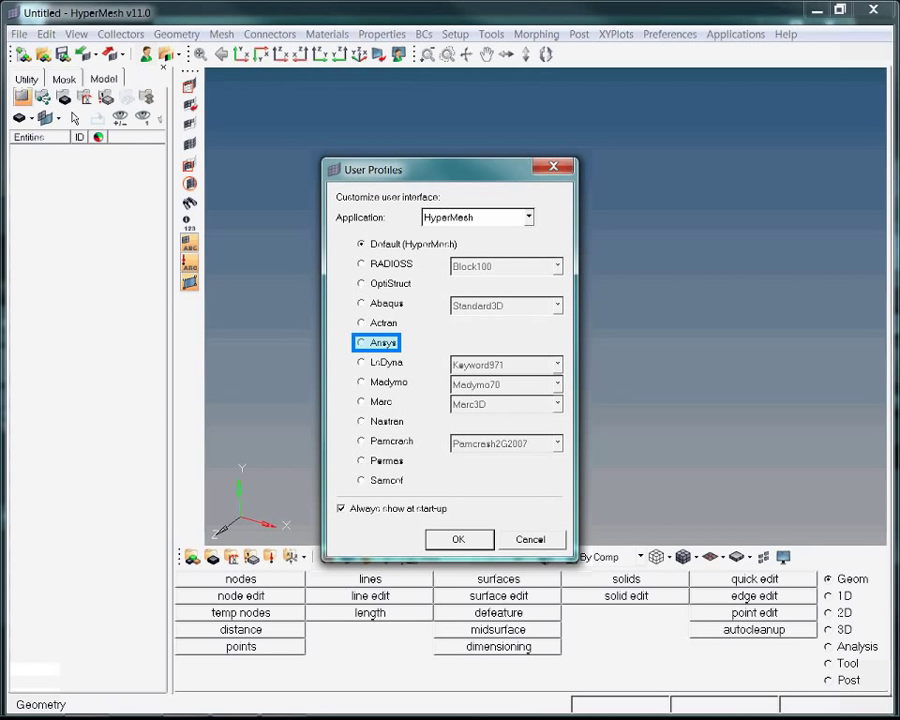
{"action": "left_click", "coordinate": [376, 342]}
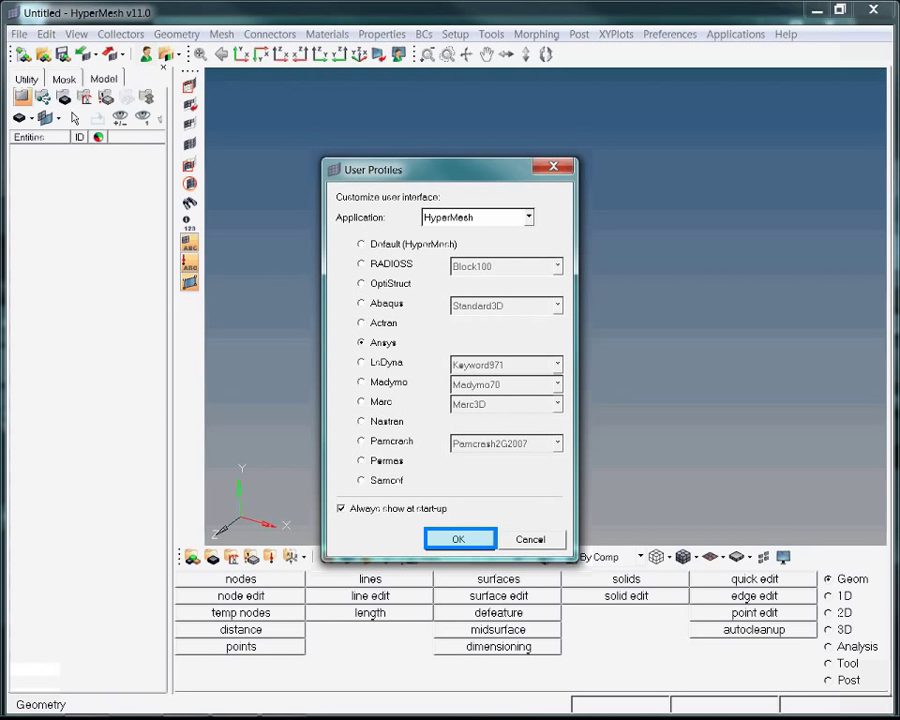
{"action": "key", "text": "Return"}
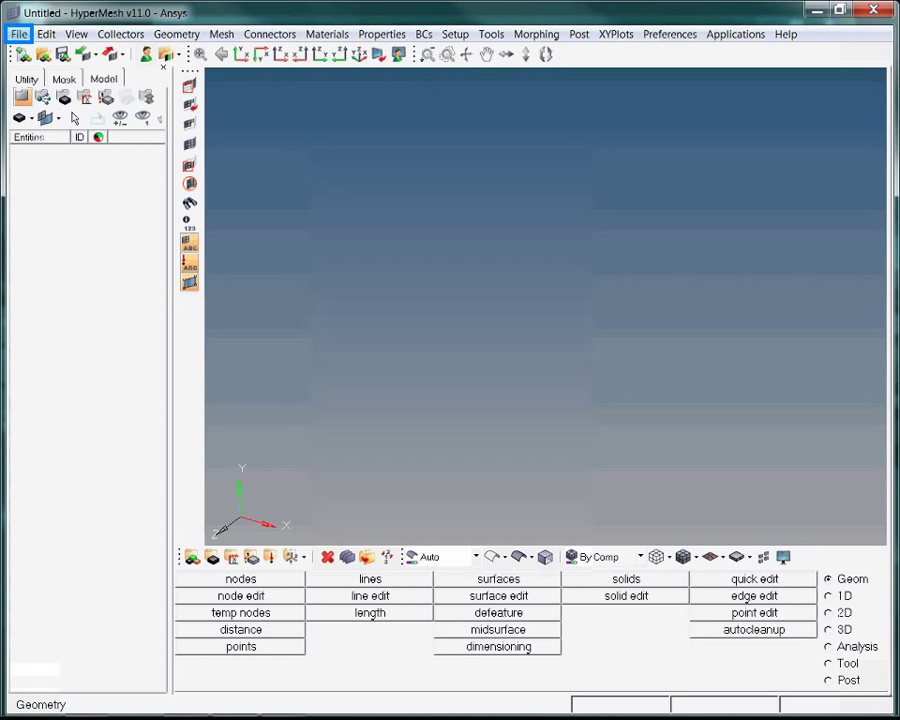
- Open the model file chapter2_2.hm from the ansys folder
{"action": "left_click", "coordinate": [19, 34]}
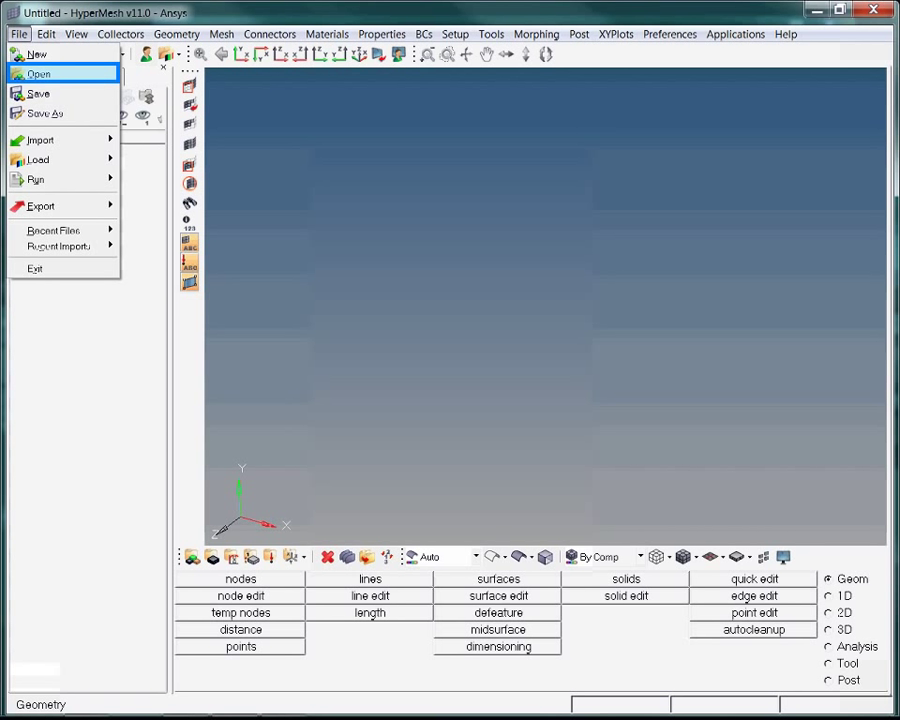
{"action": "left_click", "coordinate": [38, 74]}
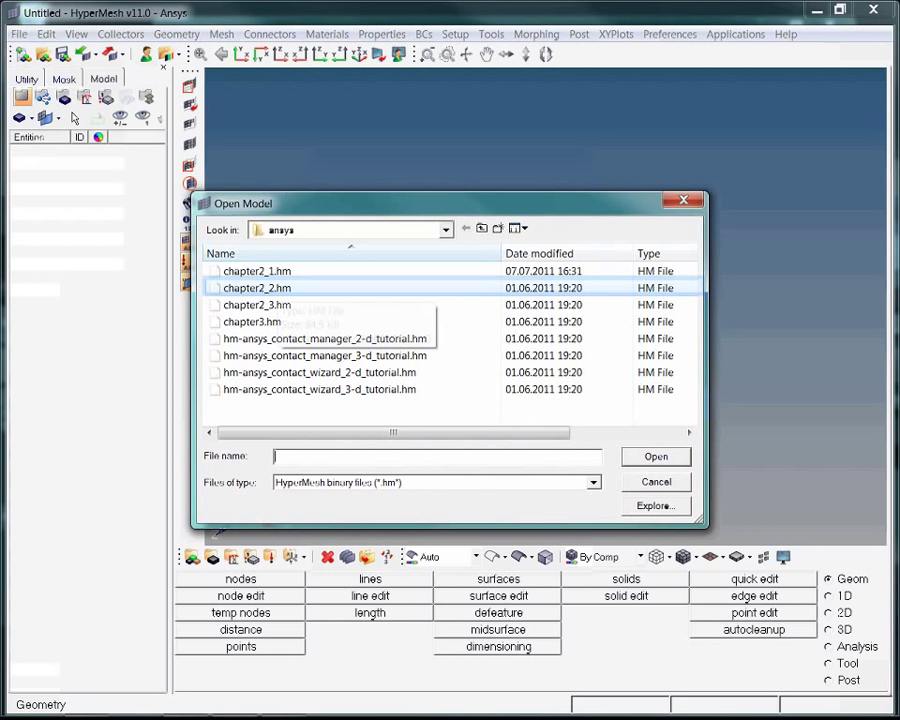
{"action": "left_click", "coordinate": [257, 288]}
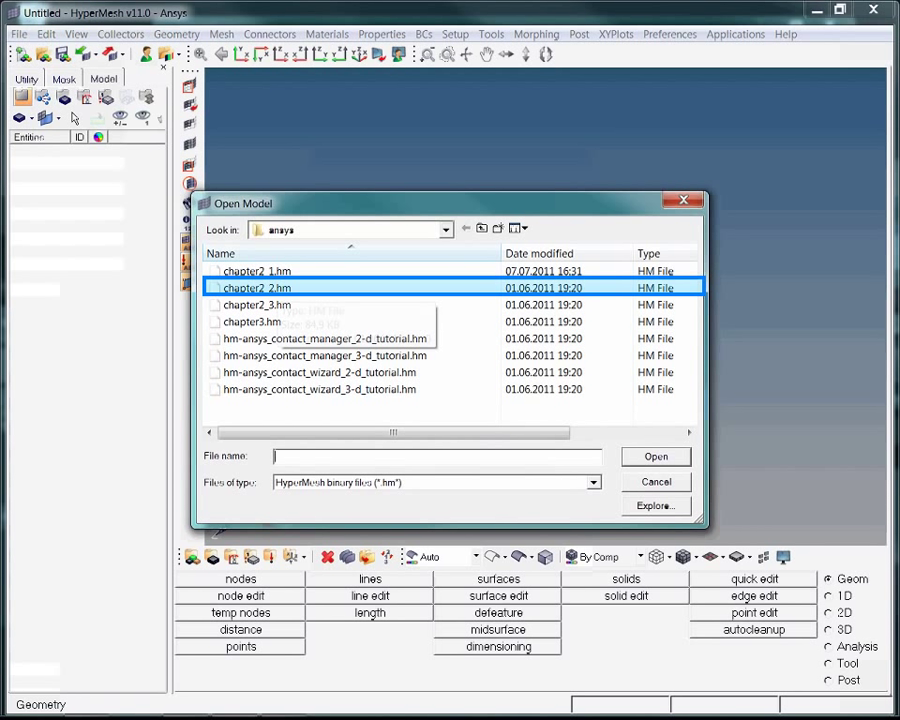
{"action": "left_click", "coordinate": [257, 288]}
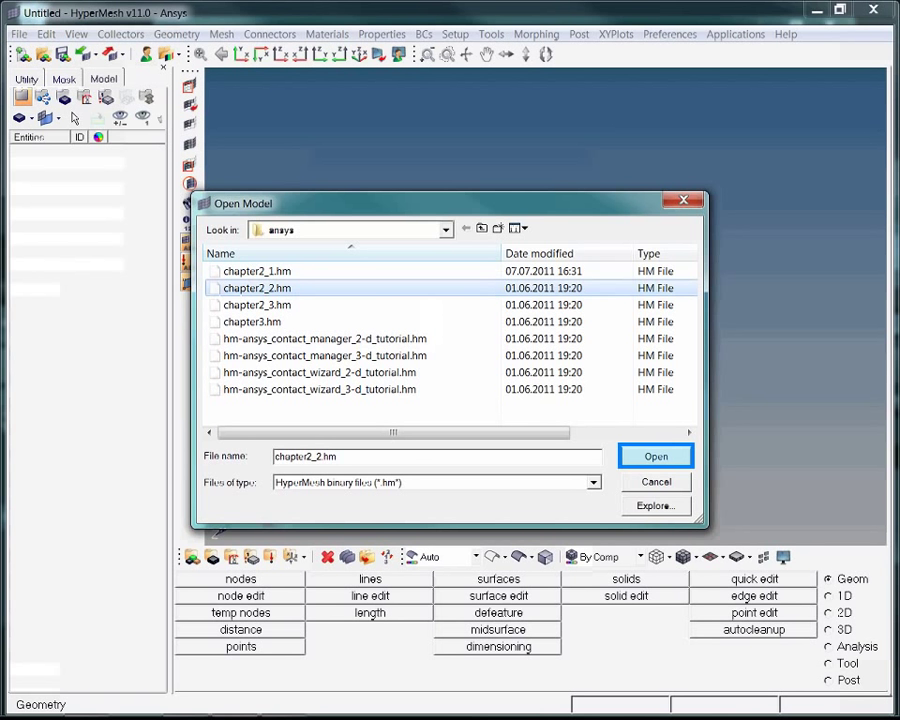
{"action": "key", "text": "Return"}
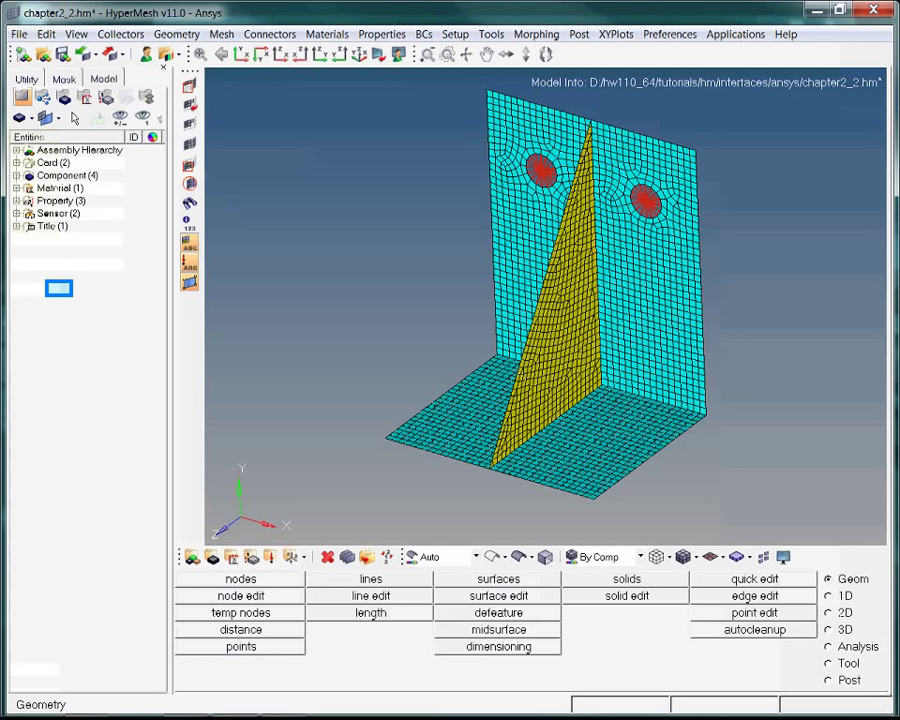
- Create a magenta load collector named constraints, with the dialog set to stay open upon creation
{"action": "right_click", "coordinate": [58, 288]}
{"action": "mouse_move", "coordinate": [110, 298]}
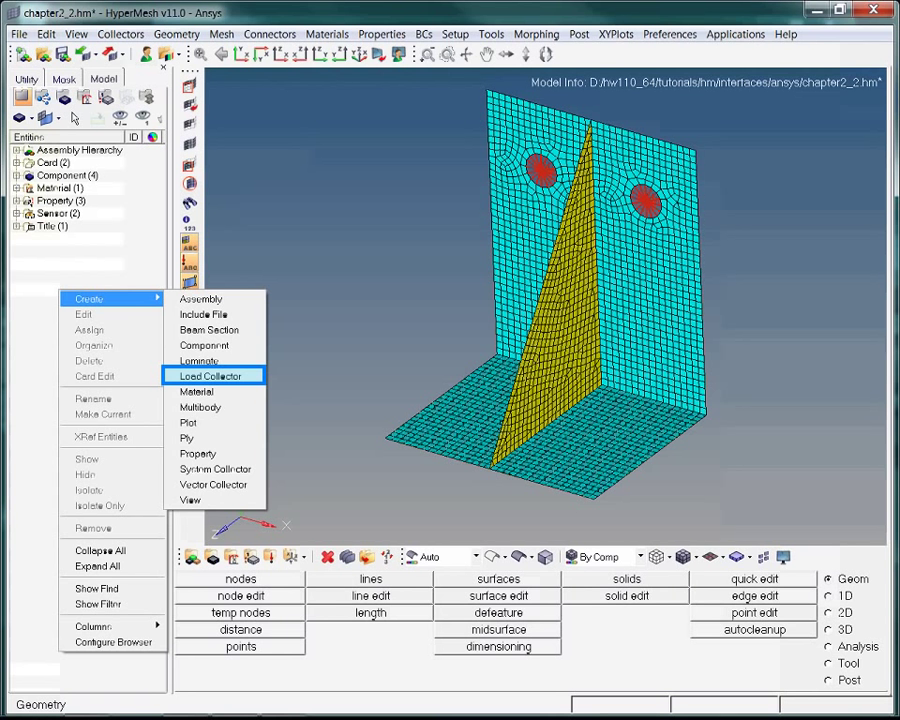
{"action": "left_click", "coordinate": [210, 376]}
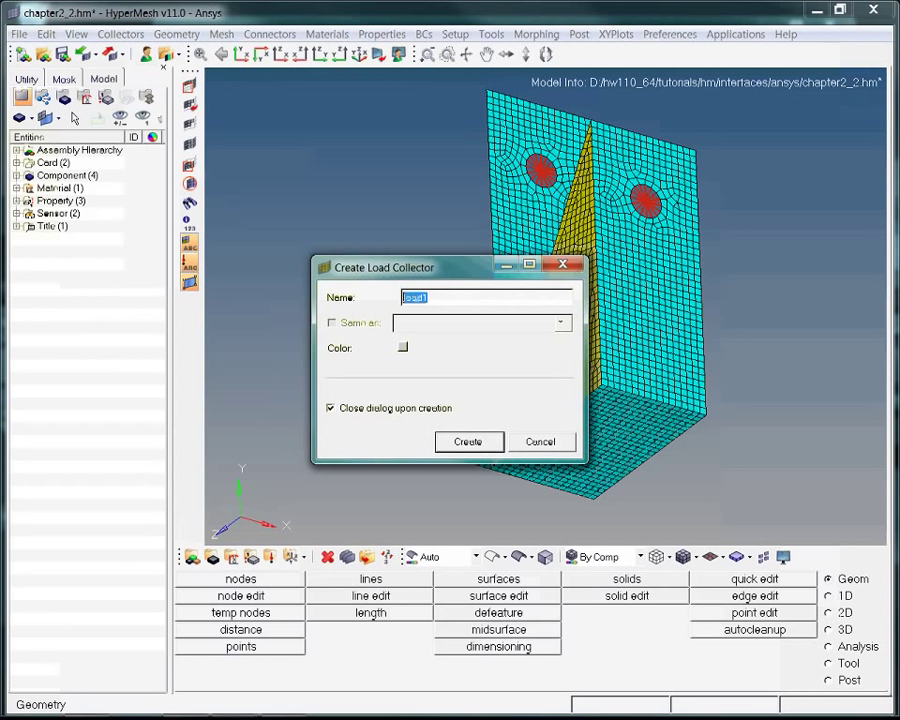
{"action": "key", "text": "BackSpace"}
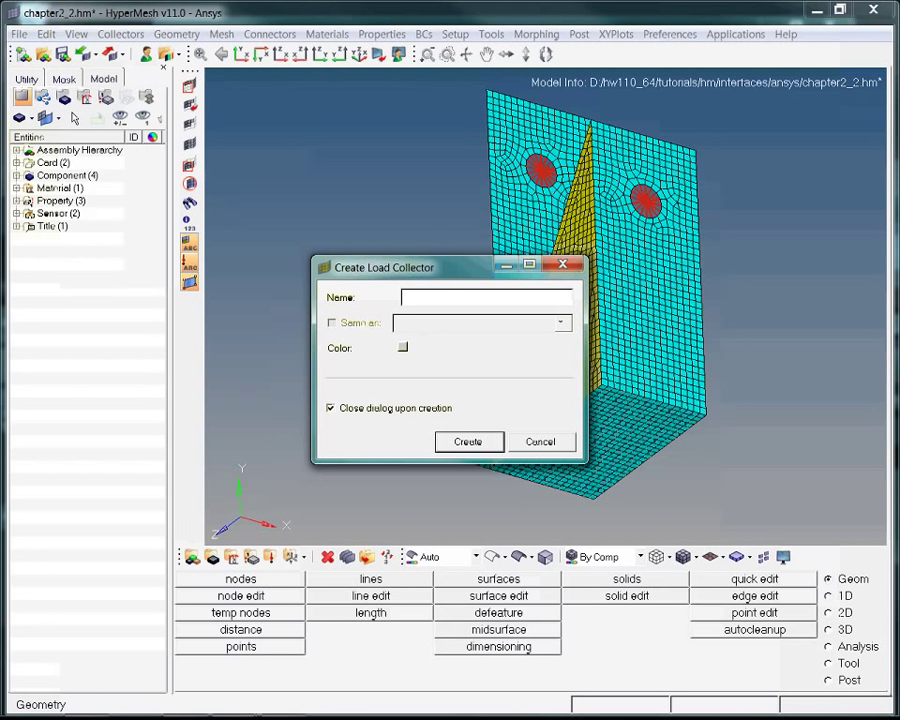
{"action": "type", "text": "constraints"}
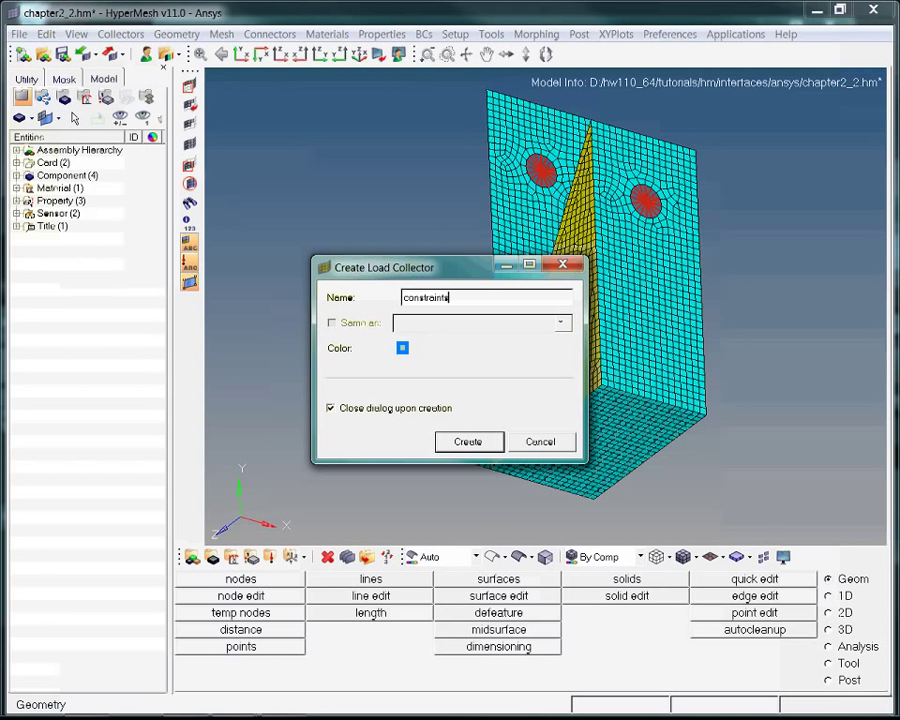
{"action": "left_click", "coordinate": [402, 348]}
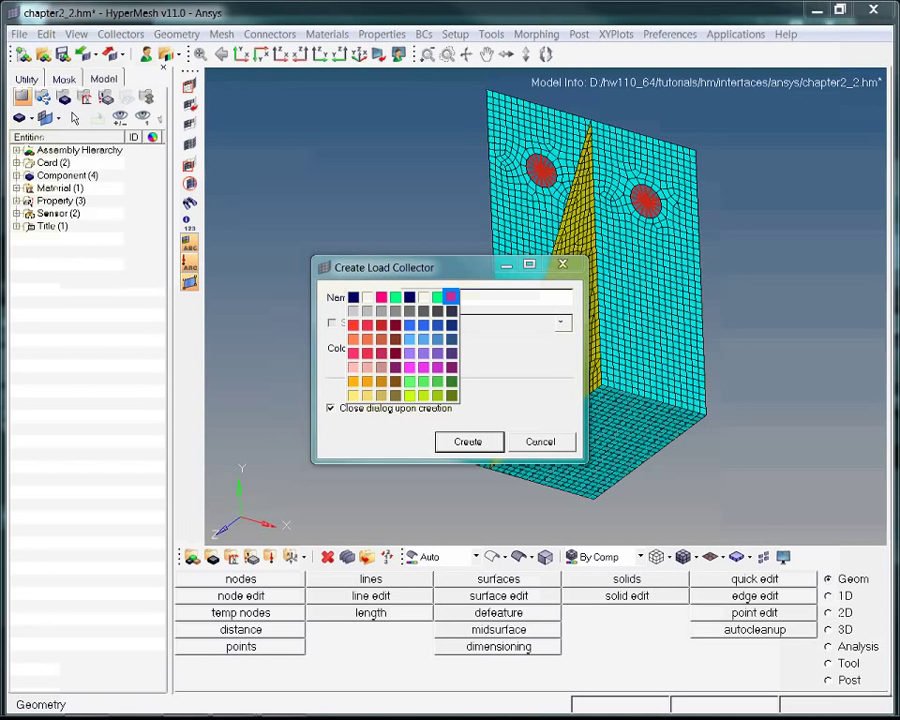
{"action": "left_click", "coordinate": [451, 297]}
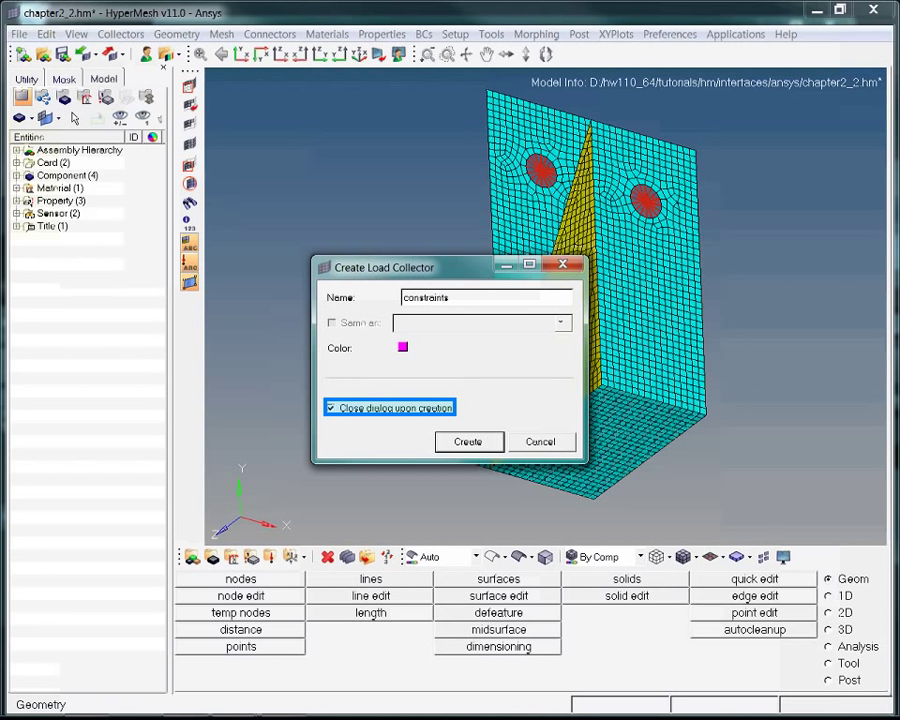
{"action": "left_click", "coordinate": [331, 408]}
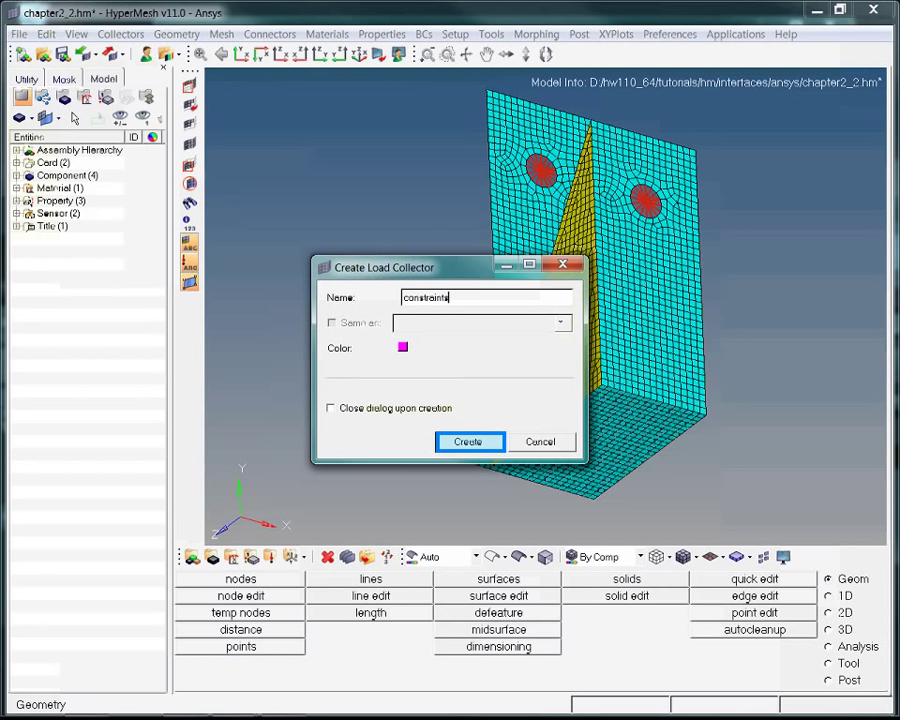
{"action": "key", "text": "Return"}
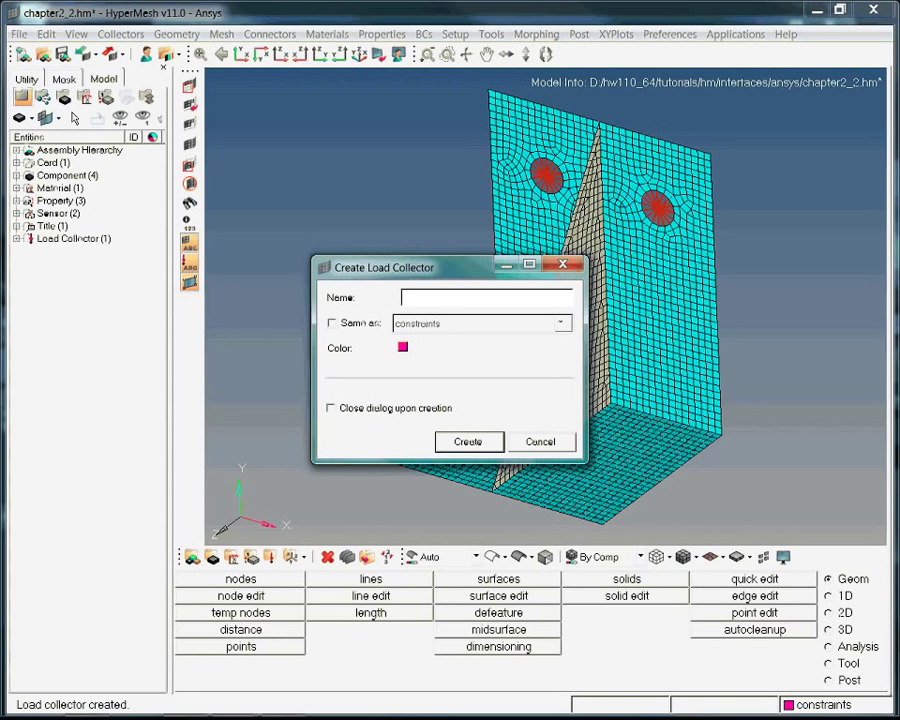
- Create a second load collector named force1 with a dark blue color
{"action": "type", "text": "force1"}
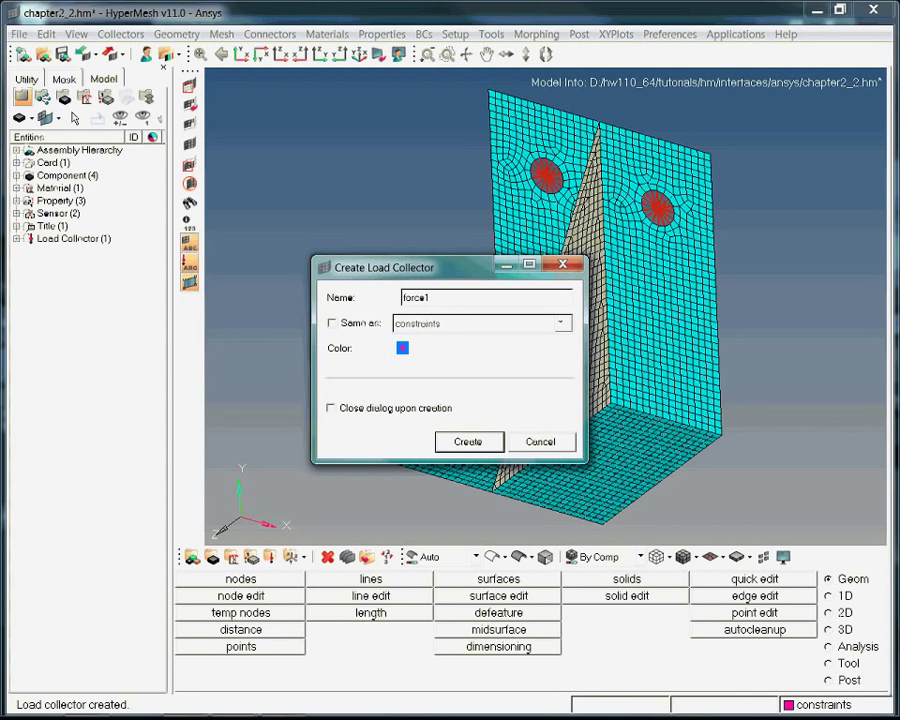
{"action": "left_click", "coordinate": [402, 348]}
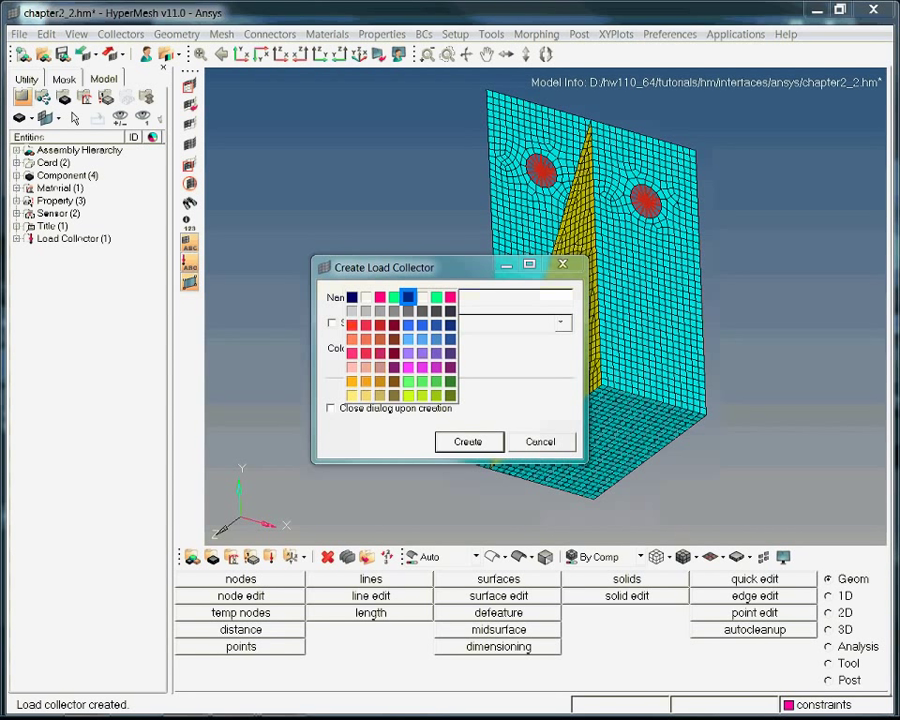
{"action": "left_click", "coordinate": [408, 297]}
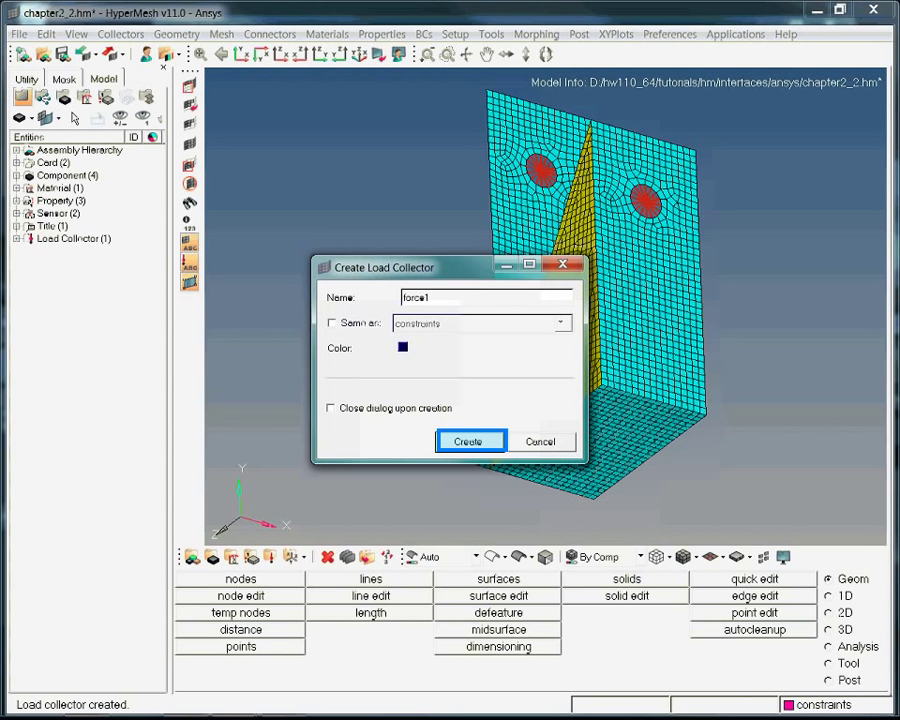
{"action": "key", "text": "Return"}
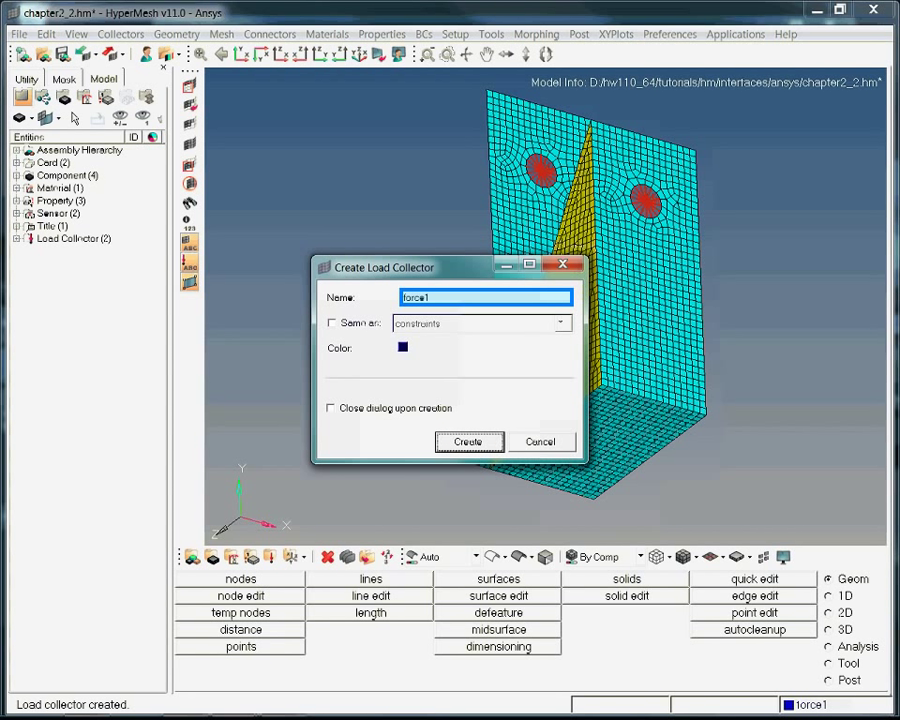
- Create another load collector named force2 with a bright green color
{"action": "key", "text": "BackSpace"}
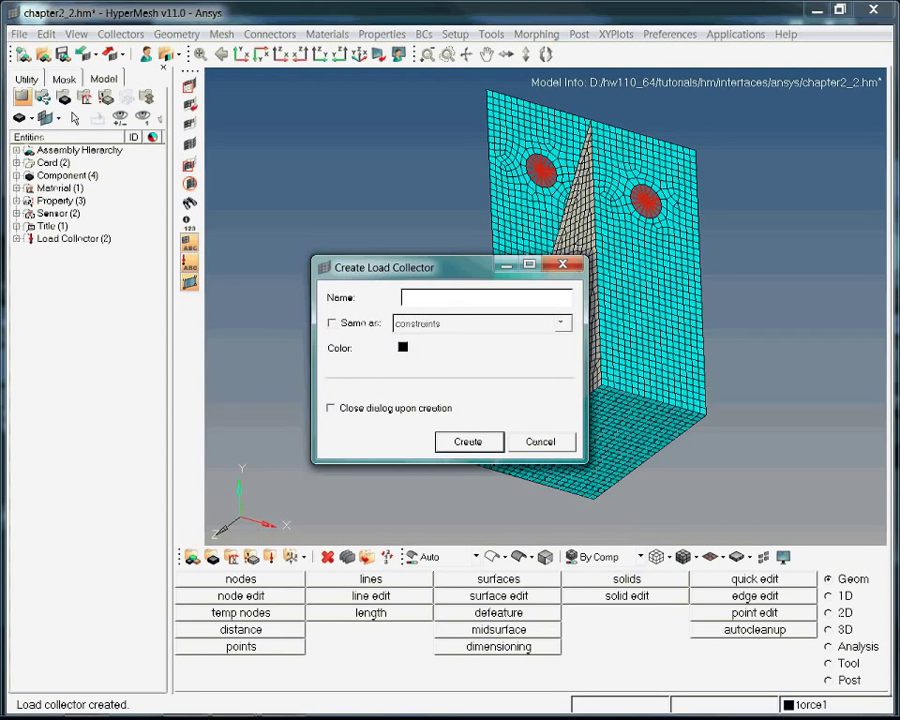
{"action": "type", "text": "force2"}
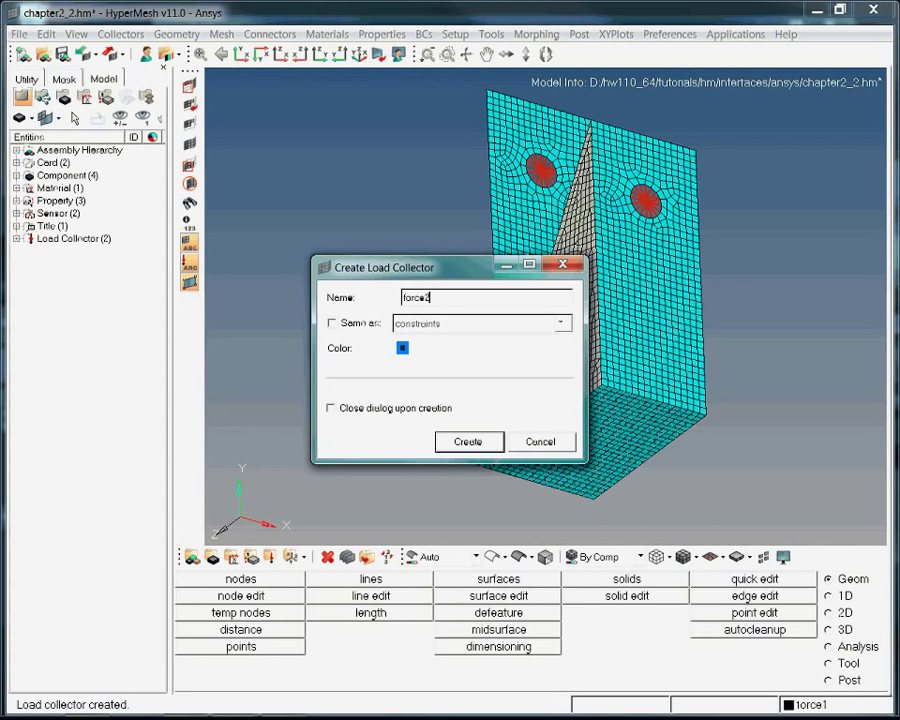
{"action": "left_click", "coordinate": [402, 347]}
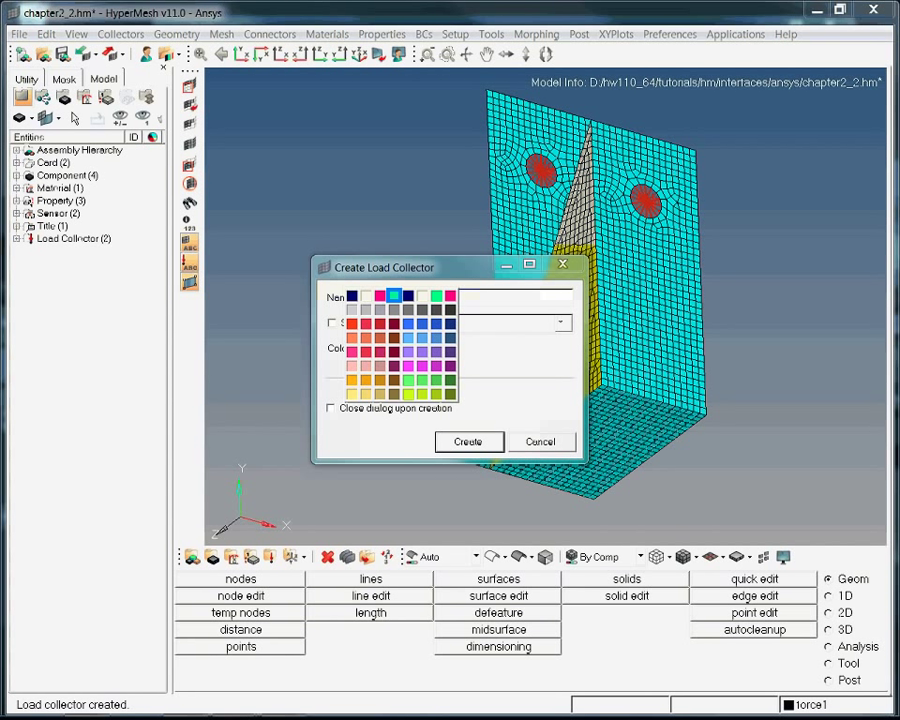
{"action": "left_click", "coordinate": [436, 295]}
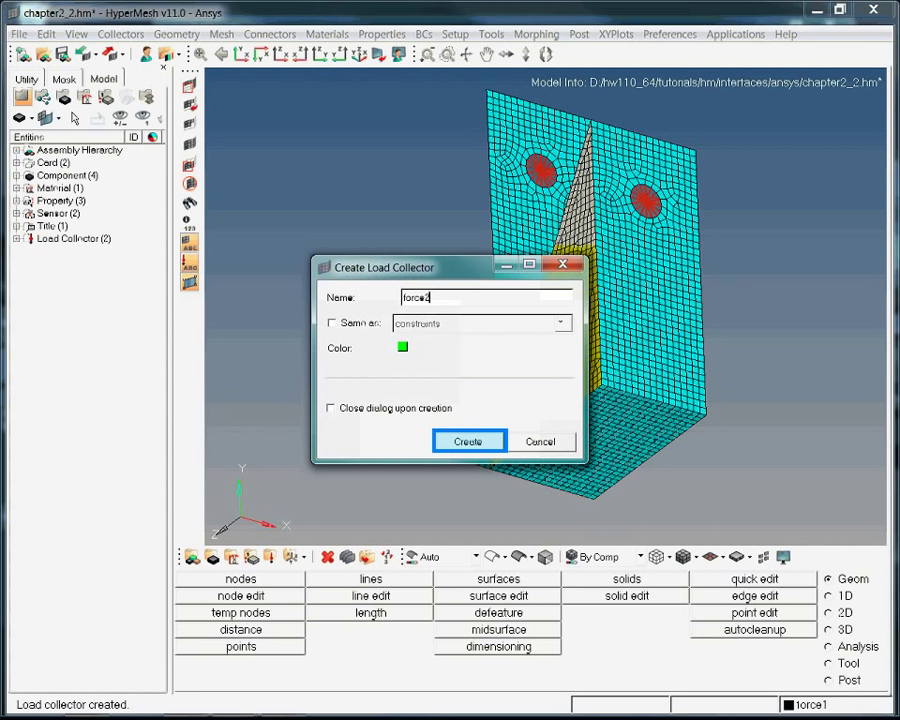
{"action": "key", "text": "Return"}
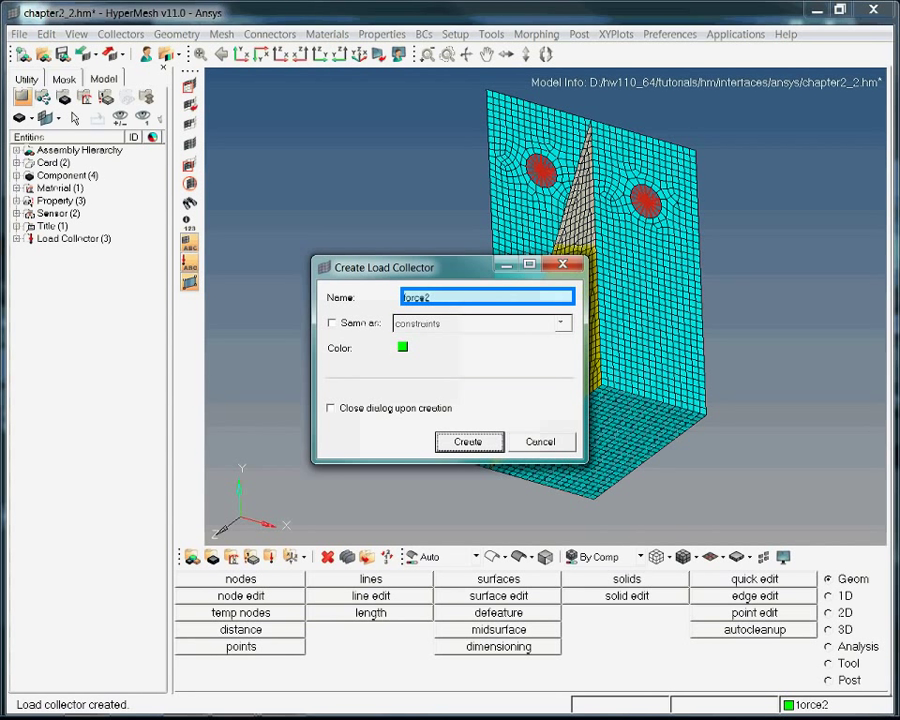
- Create a fourth load collector named force3 with a dark green color
{"action": "key", "text": "BackSpace"}
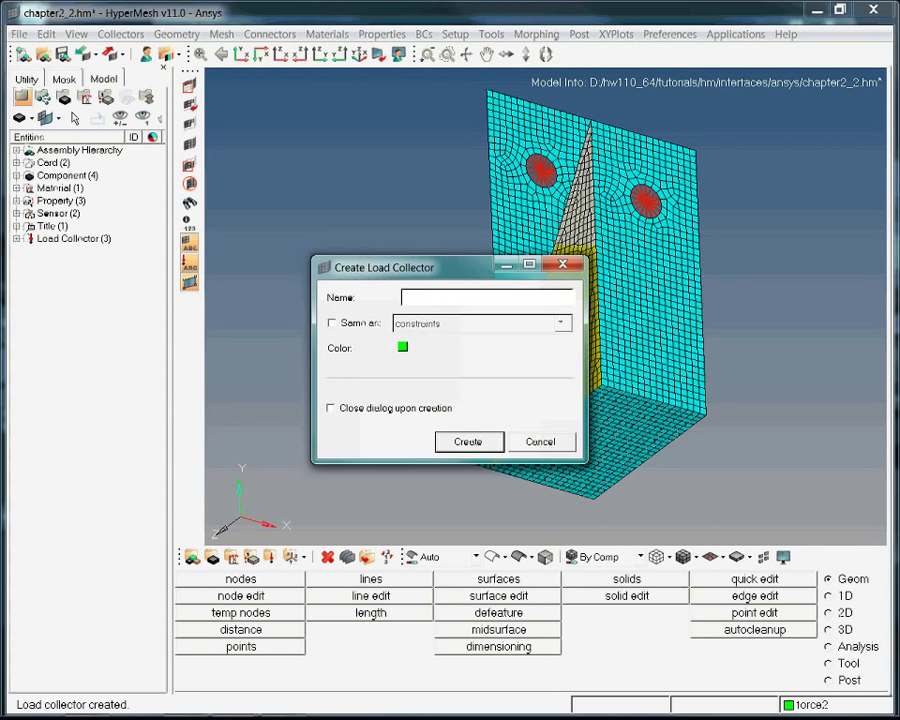
{"action": "type", "text": "force3"}
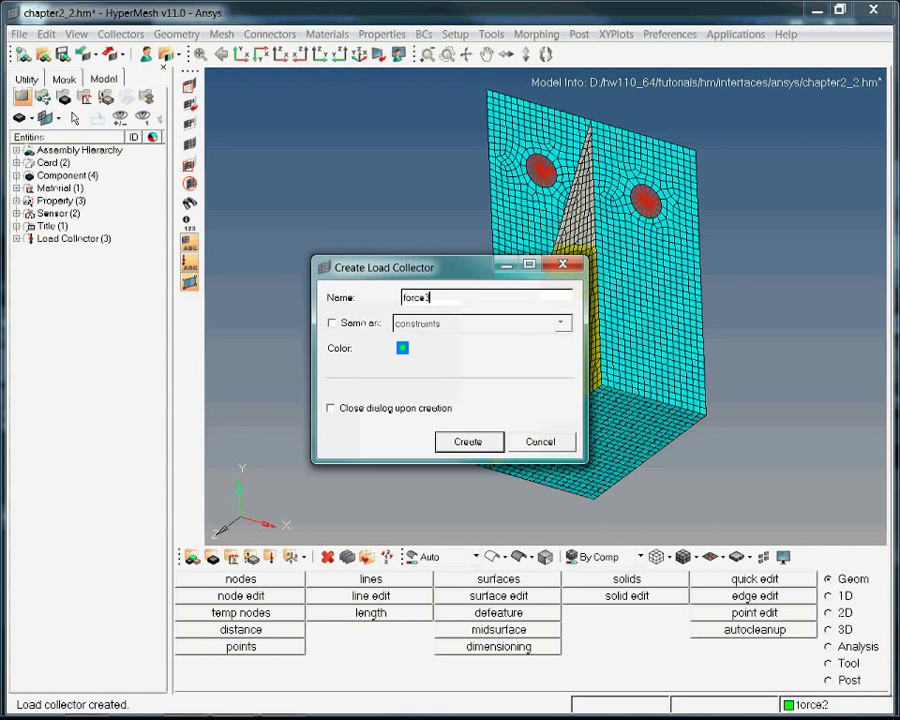
{"action": "left_click", "coordinate": [402, 347]}
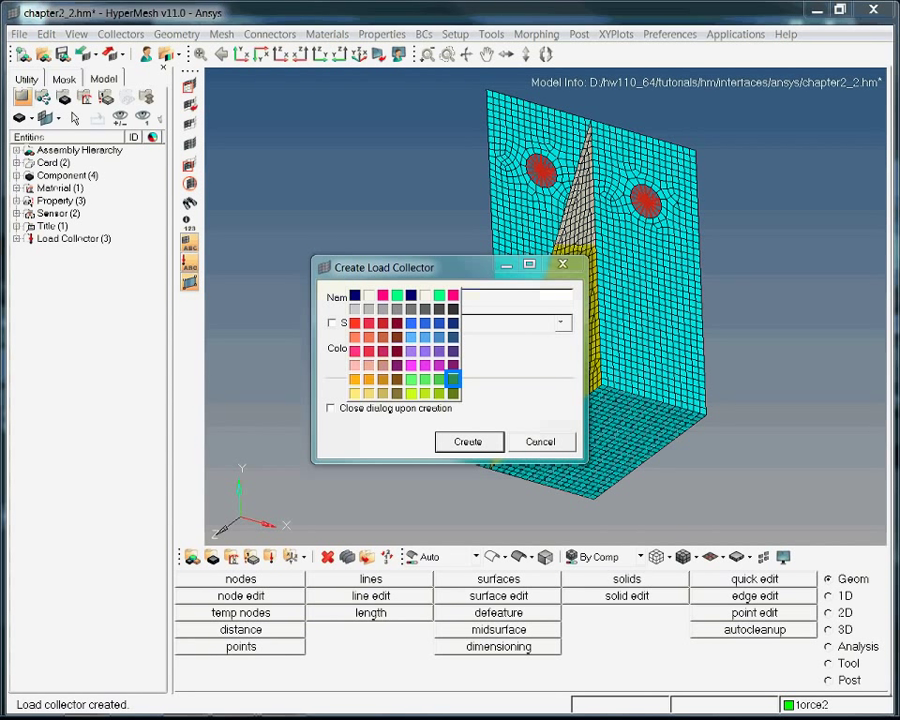
{"action": "left_click", "coordinate": [453, 379]}
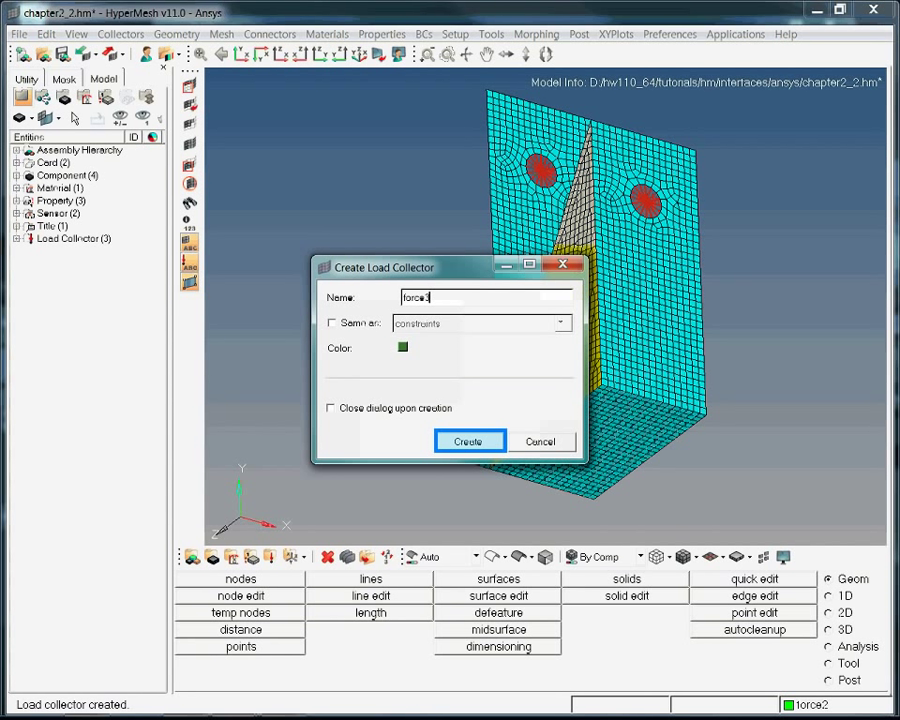
{"action": "key", "text": "Return"}
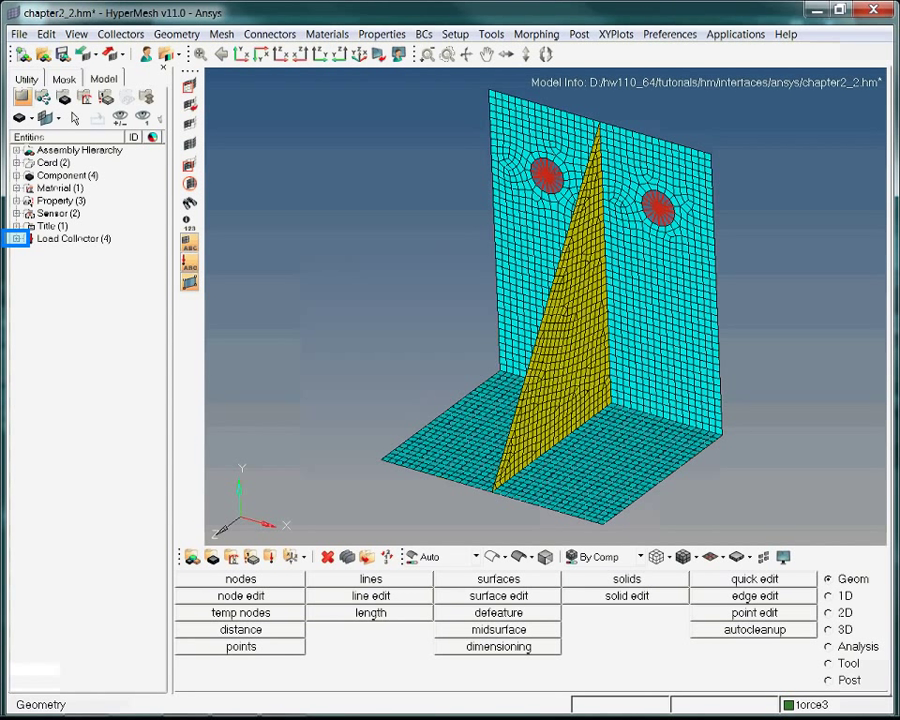
- Expand the load collectors in the model tree and make the constraints collector current
{"action": "left_click", "coordinate": [18, 238]}
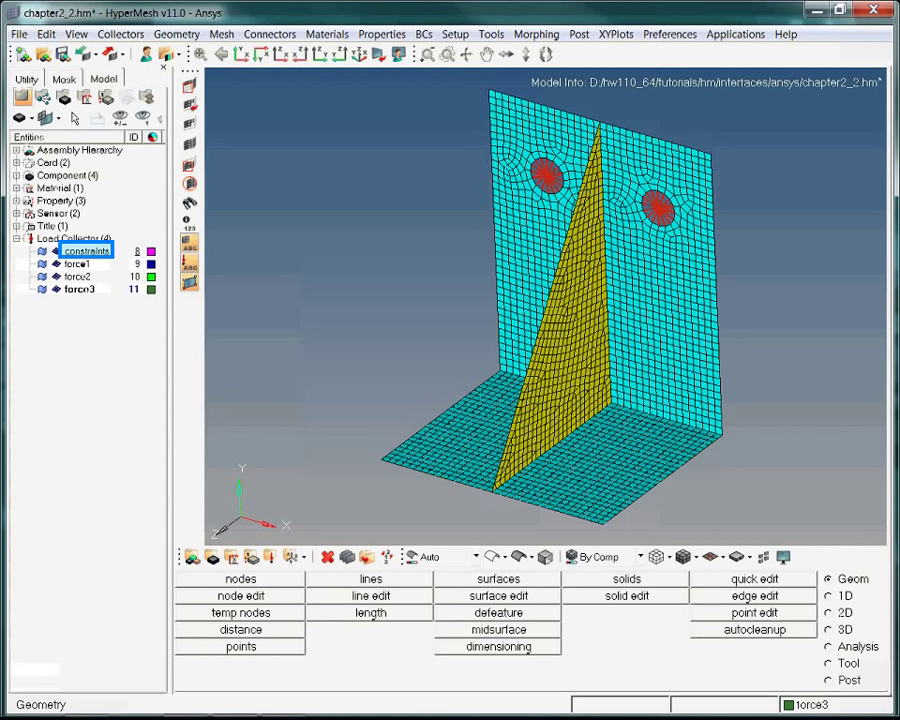
{"action": "right_click", "coordinate": [74, 251]}
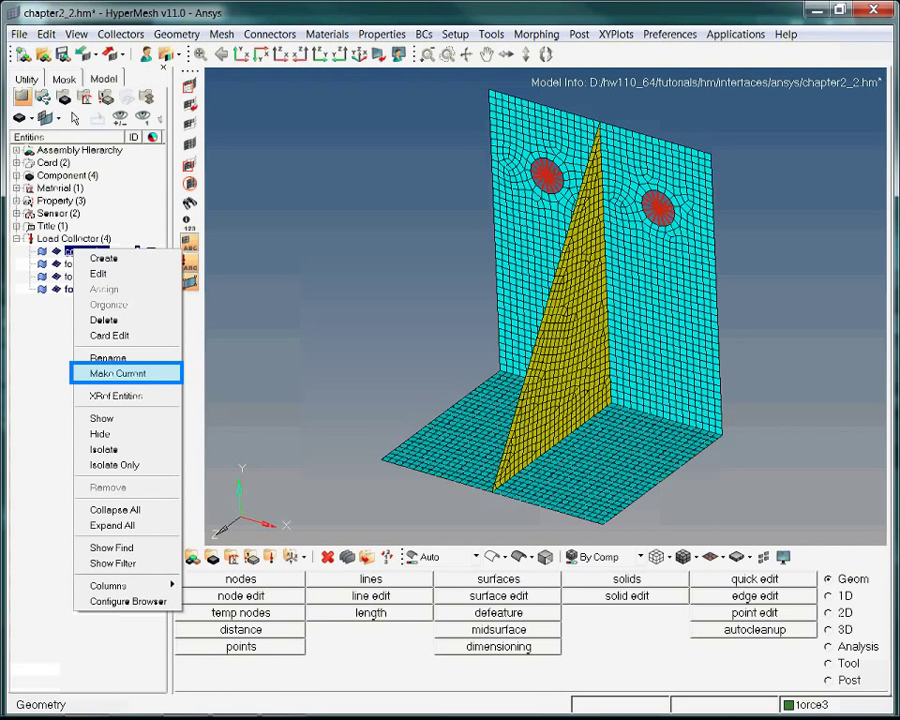
{"action": "left_click", "coordinate": [117, 373]}
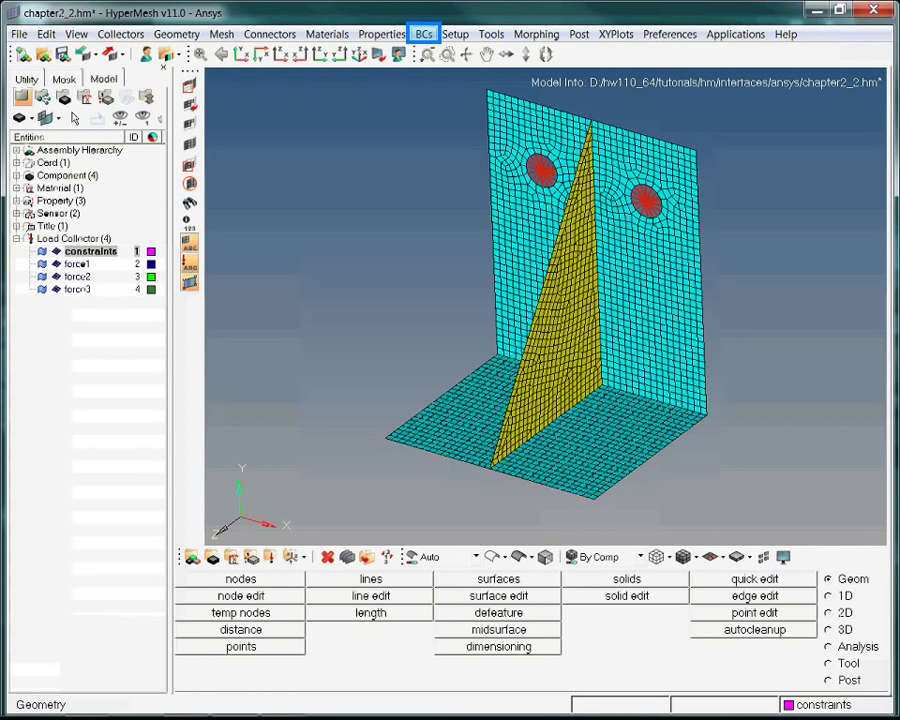
- Constrain dof1 to dof6 on all nodes along the base plate's left side edge, selecting the nodes by path between its corners
{"action": "left_click", "coordinate": [424, 34]}
{"action": "mouse_move", "coordinate": [445, 52]}
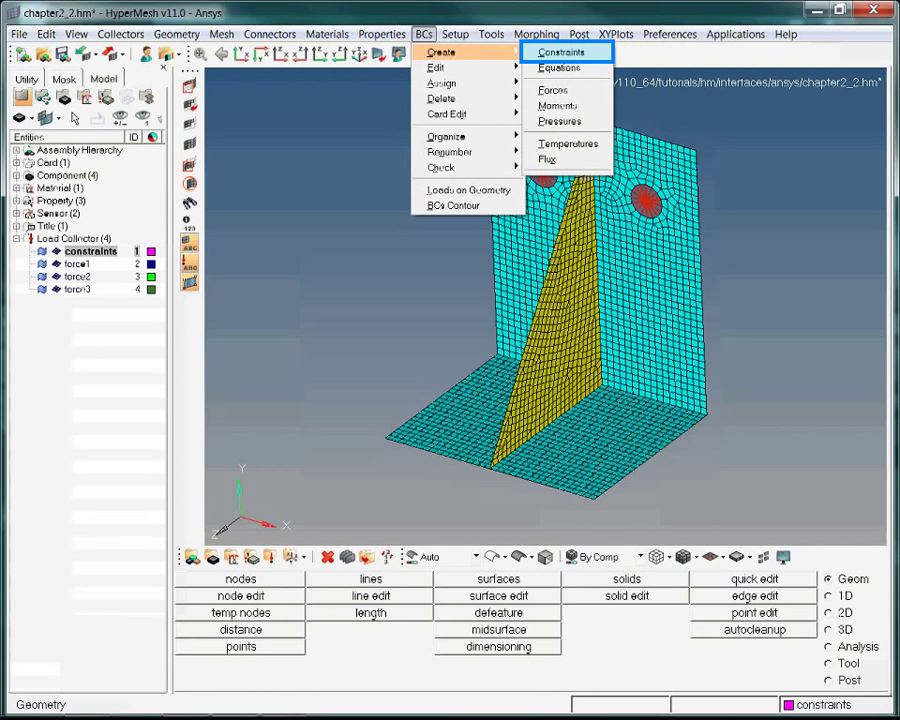
{"action": "left_click", "coordinate": [561, 52]}
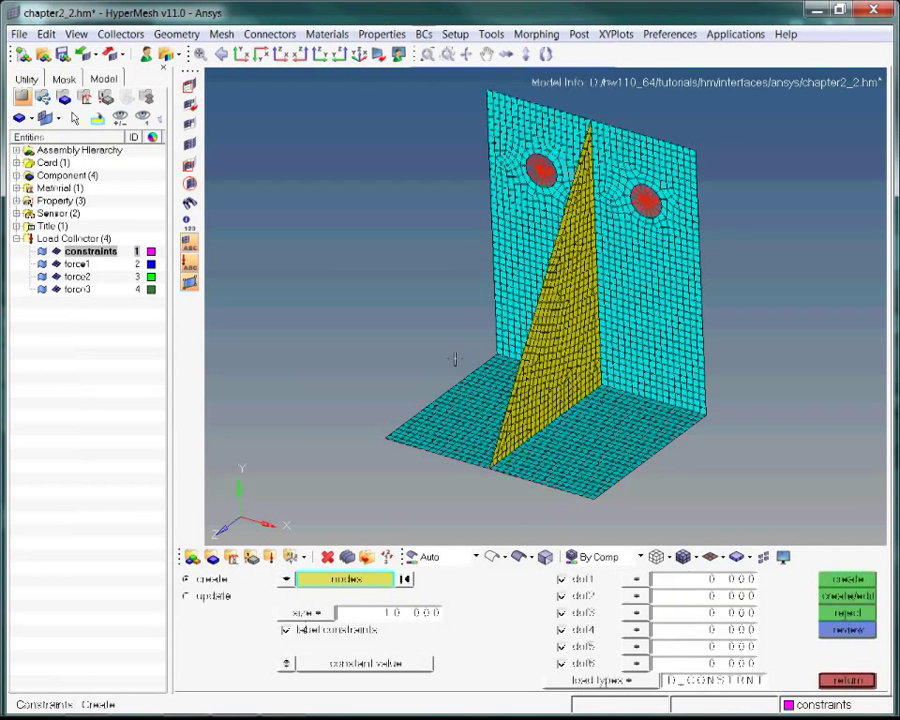
{"action": "scroll", "coordinate": [455, 358], "scroll_direction": "up", "scroll_amount": 2}
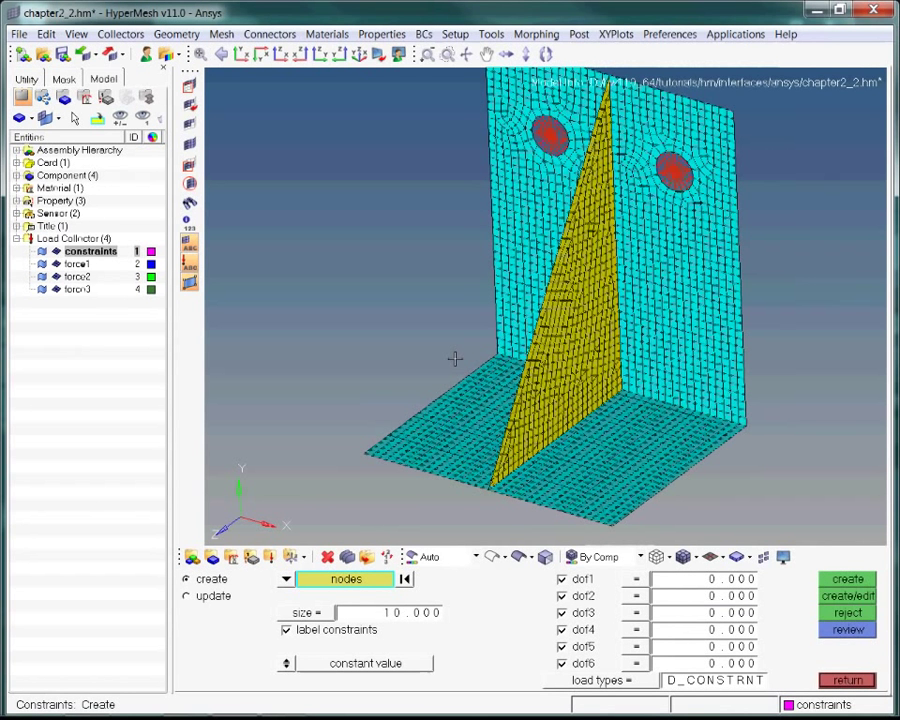
{"action": "scroll", "coordinate": [455, 358], "scroll_direction": "up", "scroll_amount": 1}
{"action": "scroll", "coordinate": [455, 358], "scroll_direction": "up", "scroll_amount": 2}
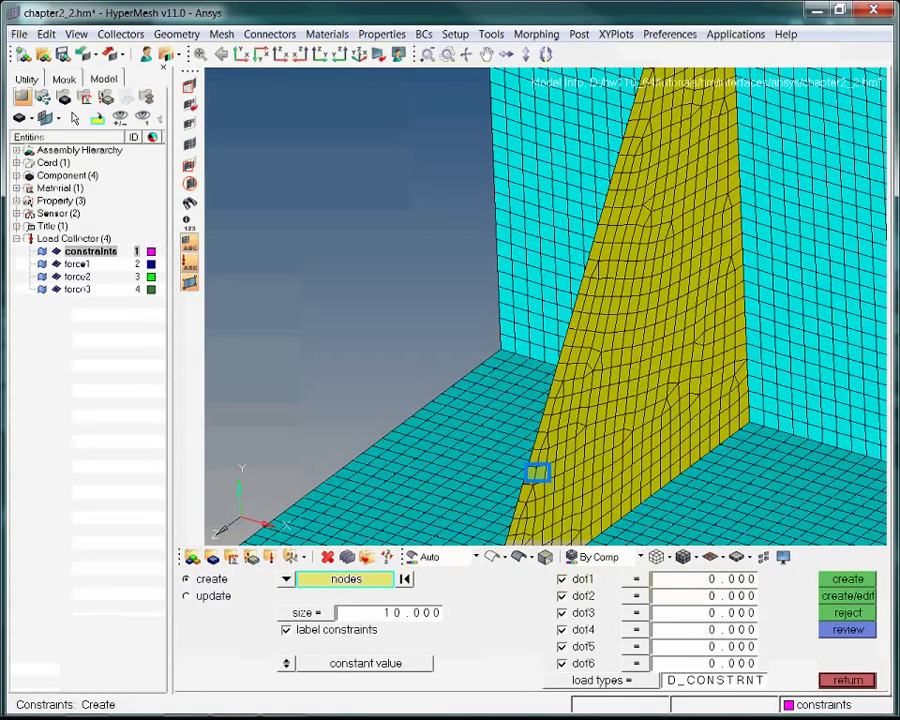
{"action": "left_click_drag", "start_coordinate": [537, 472], "coordinate": [537, 376], "text": "ctrl"}
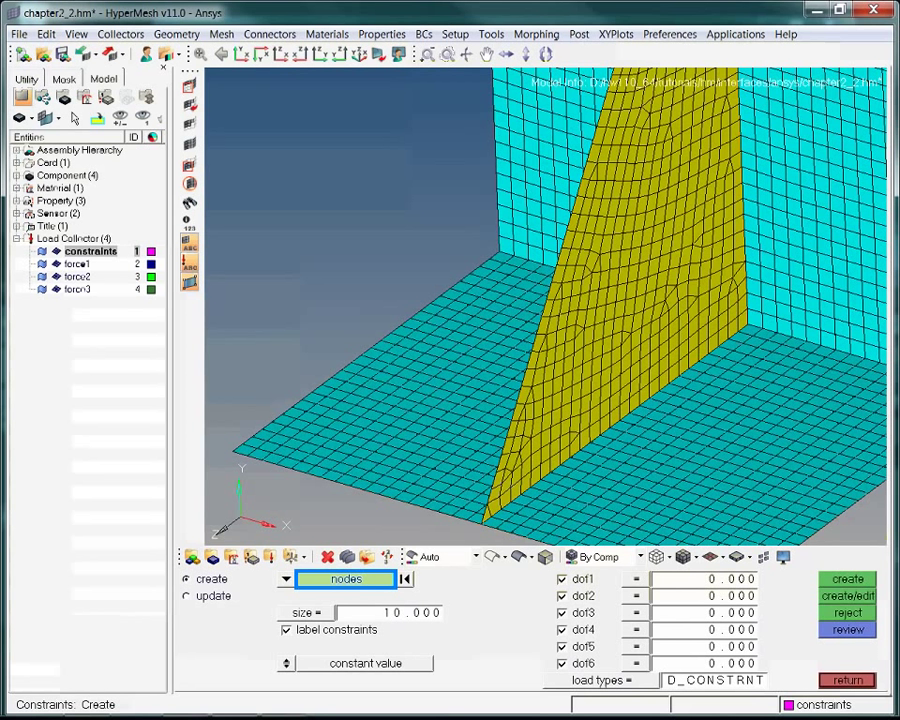
{"action": "left_click", "coordinate": [346, 579]}
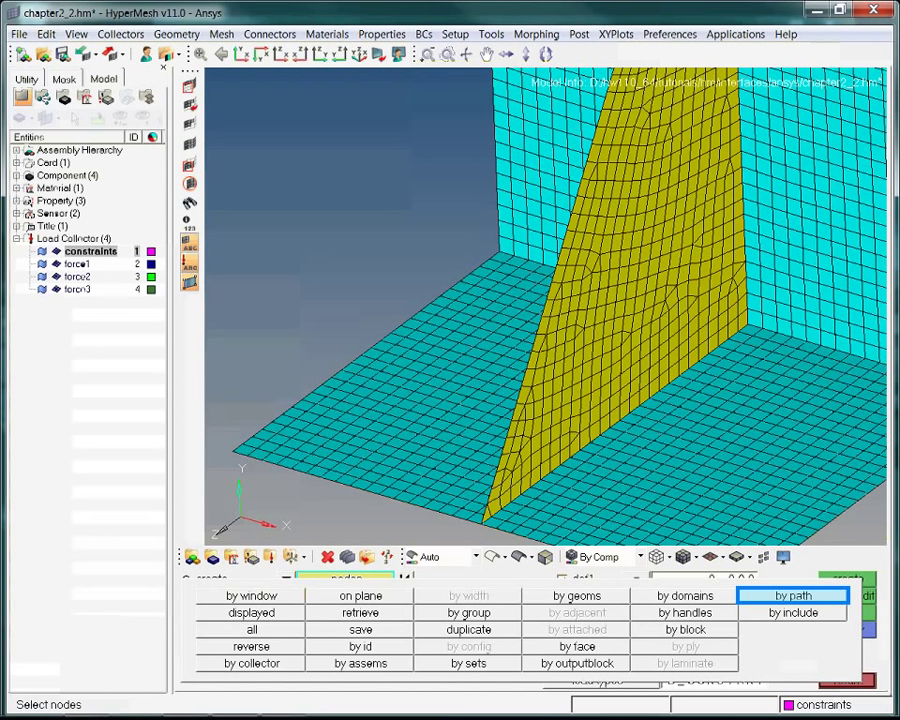
{"action": "left_click", "coordinate": [793, 595]}
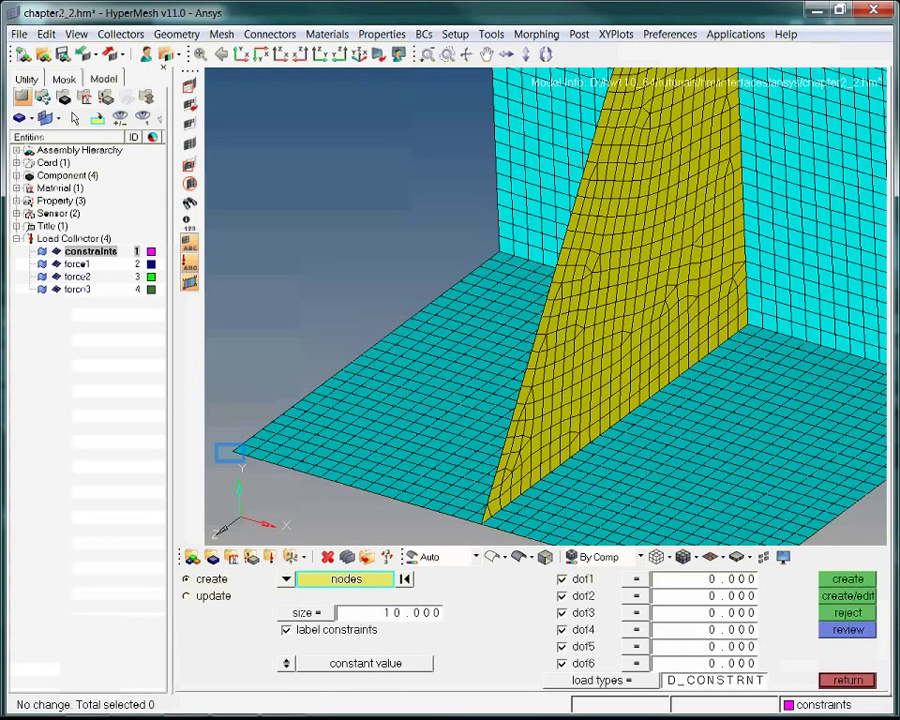
{"action": "left_click", "coordinate": [231, 452]}
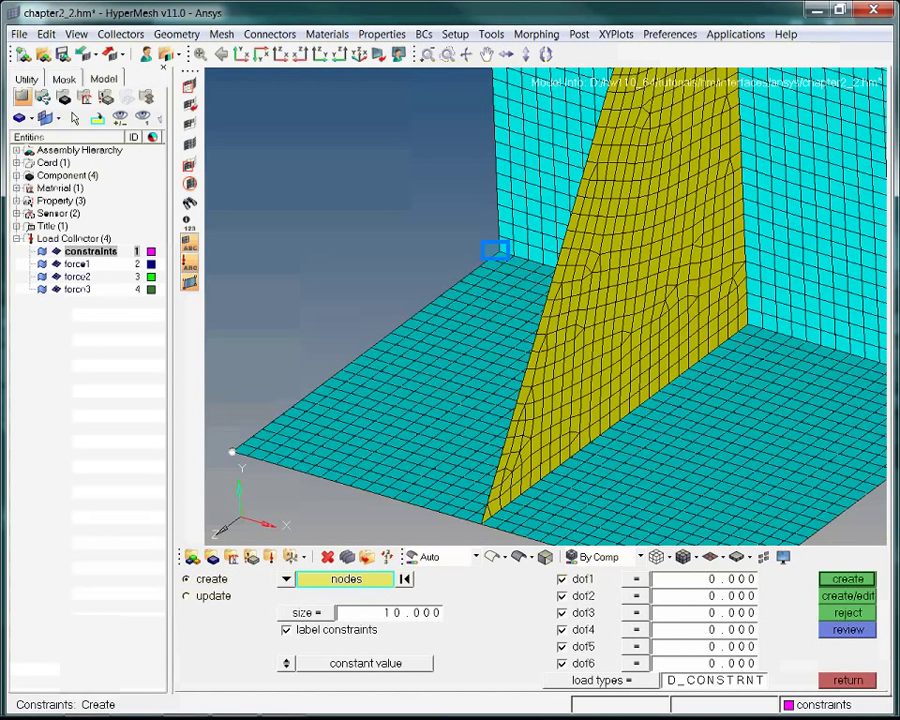
{"action": "left_click", "coordinate": [496, 251]}
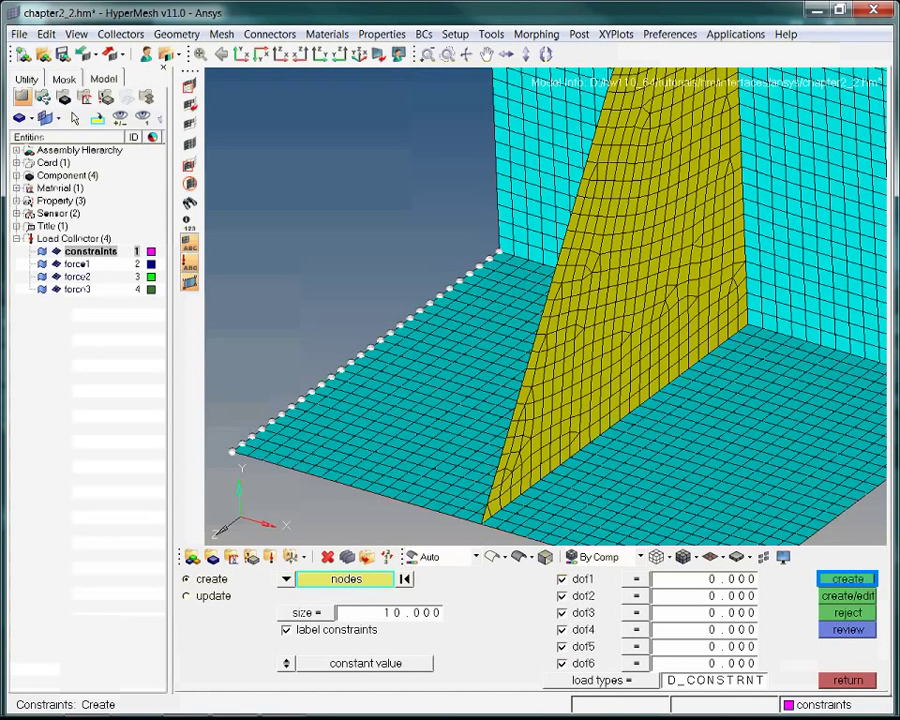
{"action": "left_click", "coordinate": [847, 578]}
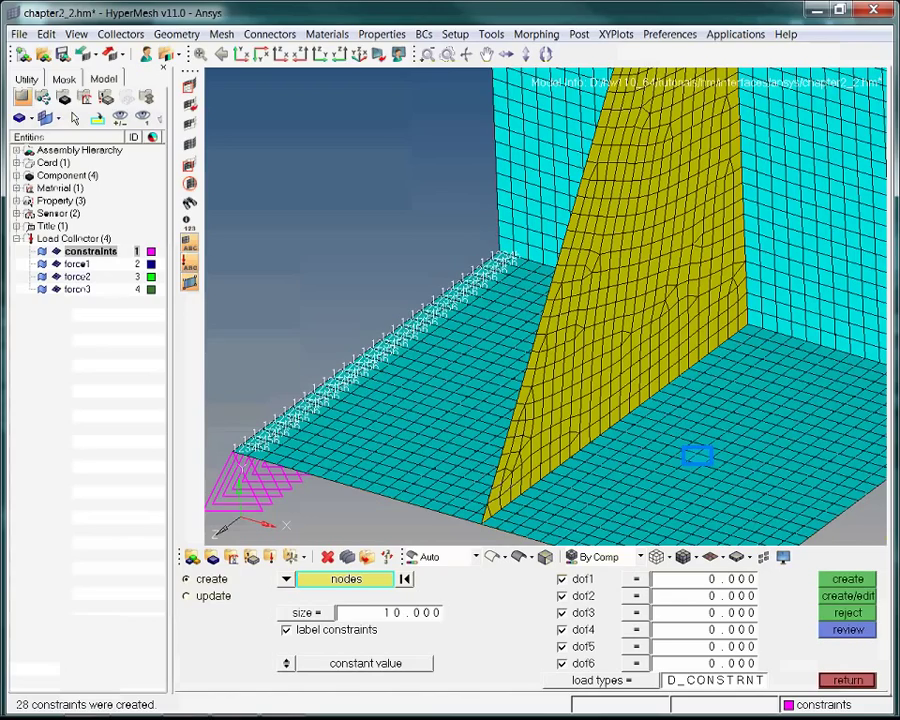
- Constrain dof1 to dof6 on the nodes along the base plate's right side edge, selected by path, and finish creating constraints
{"action": "right_click_drag", "start_coordinate": [698, 456], "coordinate": [532, 366], "text": "ctrl"}
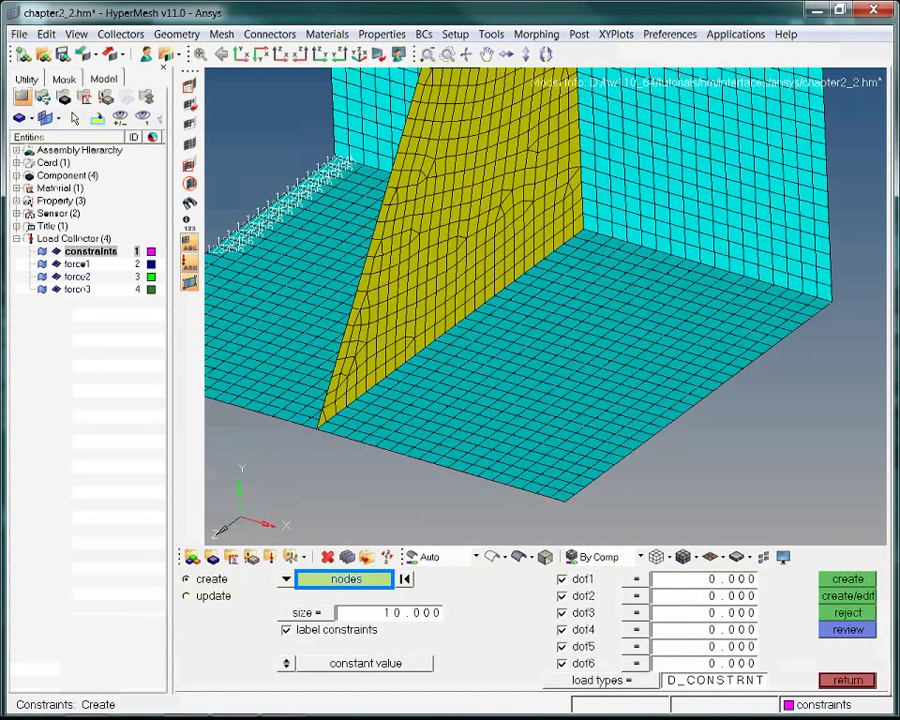
{"action": "left_click", "coordinate": [345, 579]}
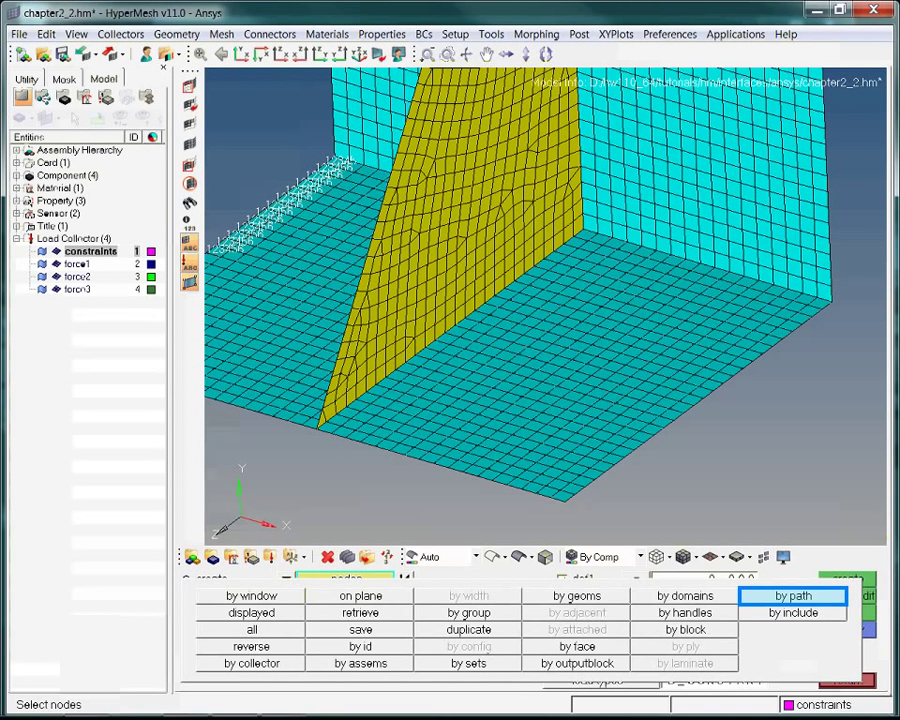
{"action": "left_click", "coordinate": [793, 596]}
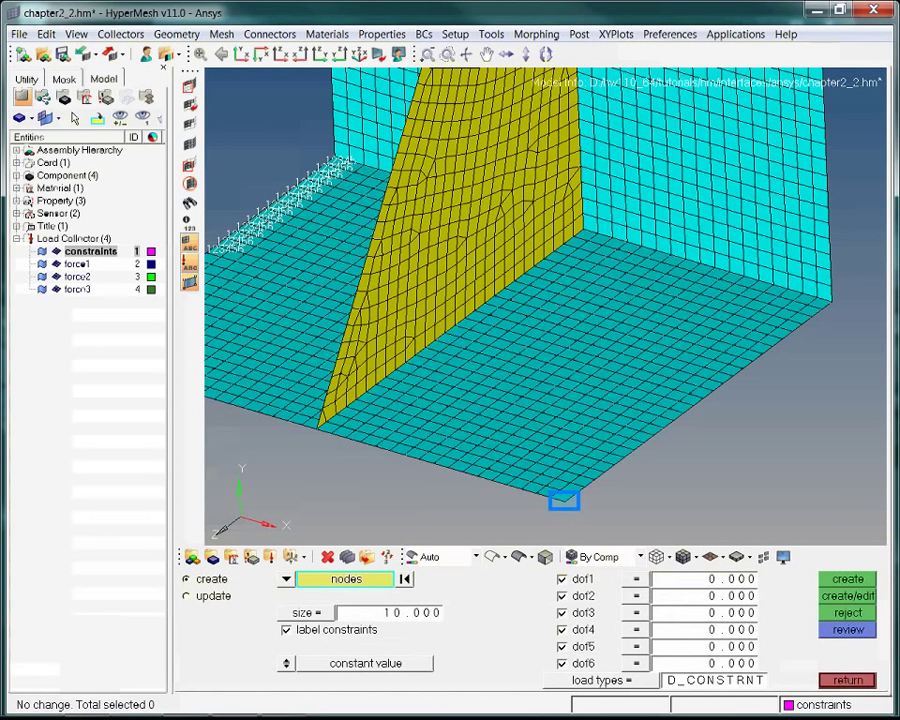
{"action": "left_click", "coordinate": [564, 500]}
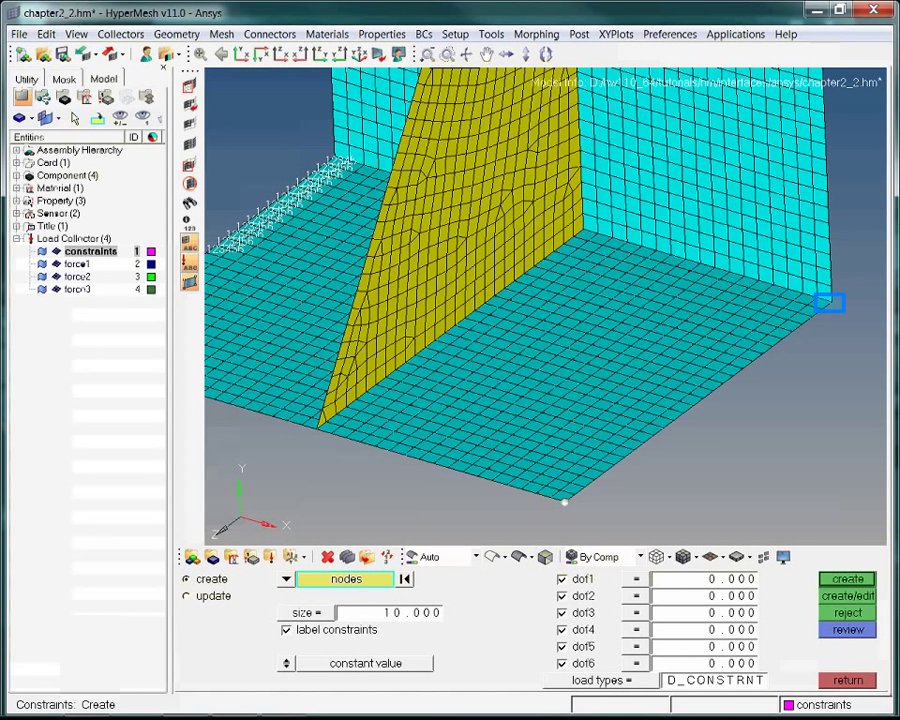
{"action": "left_click", "coordinate": [829, 302]}
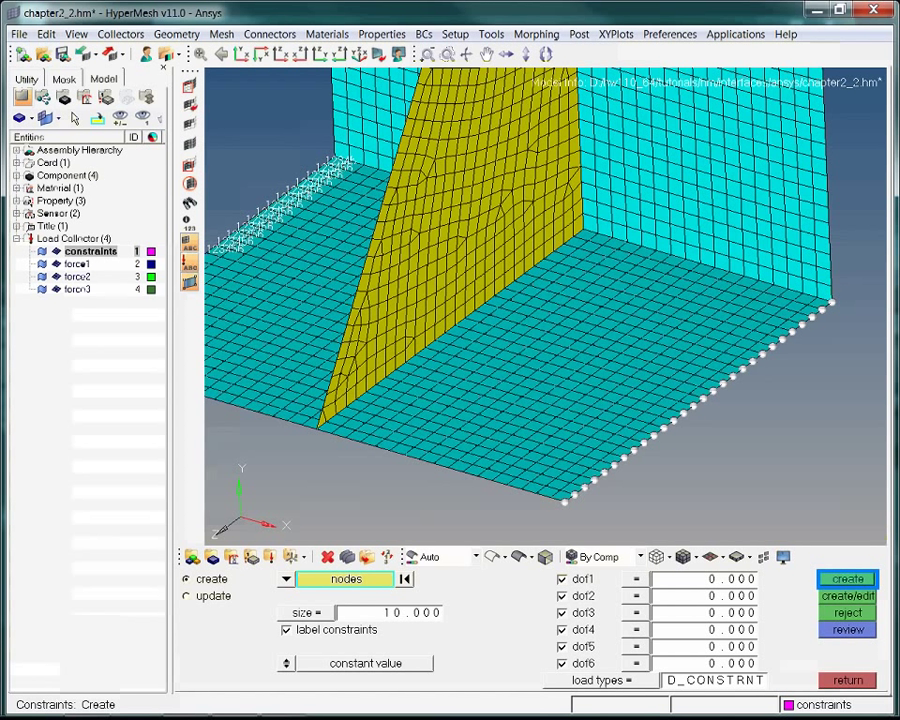
{"action": "left_click", "coordinate": [847, 579]}
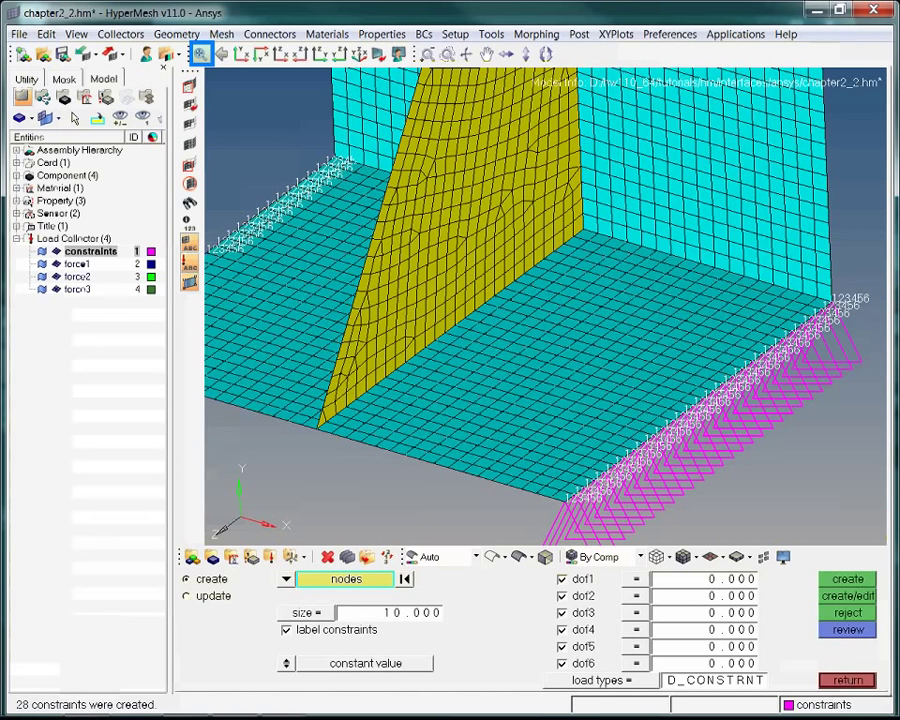
{"action": "left_click", "coordinate": [200, 54]}
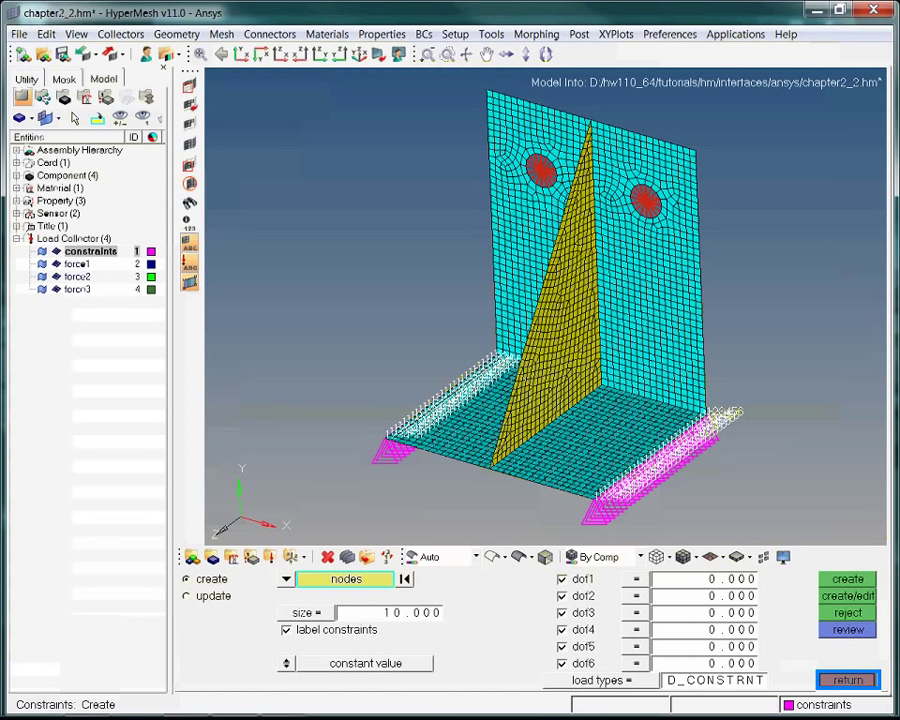
{"action": "left_click", "coordinate": [848, 680]}
- Make the force1 load collector current
{"action": "left_click", "coordinate": [77, 263]}
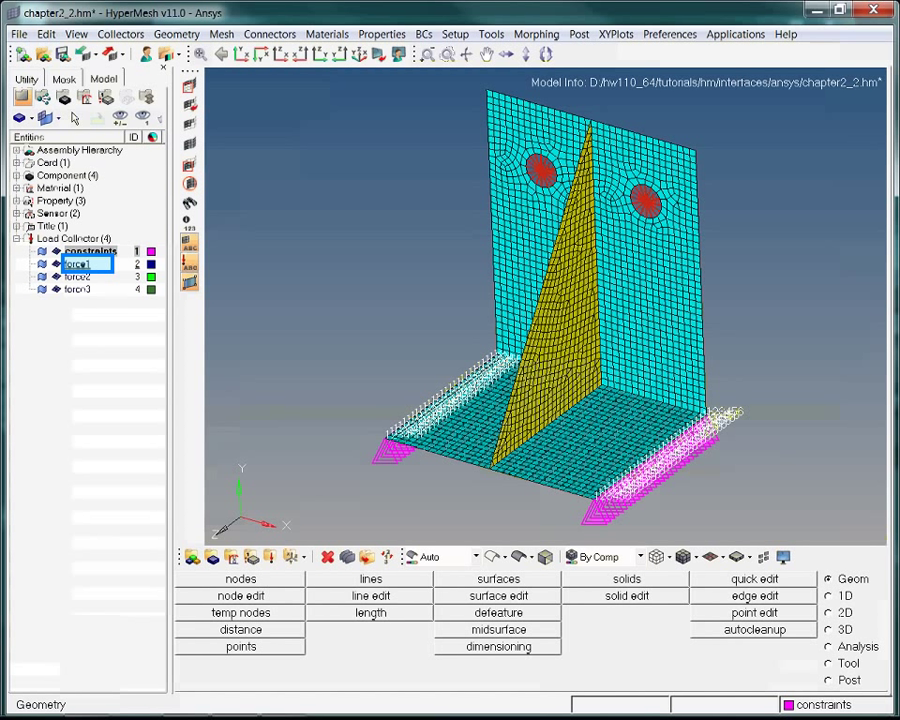
{"action": "right_click", "coordinate": [80, 264]}
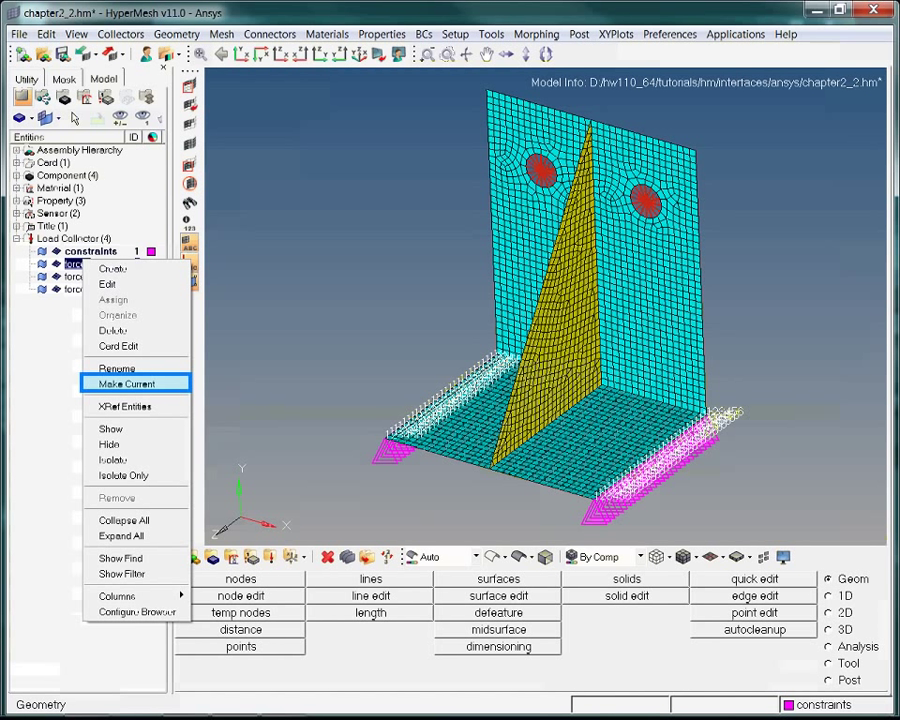
{"action": "left_click", "coordinate": [126, 384]}
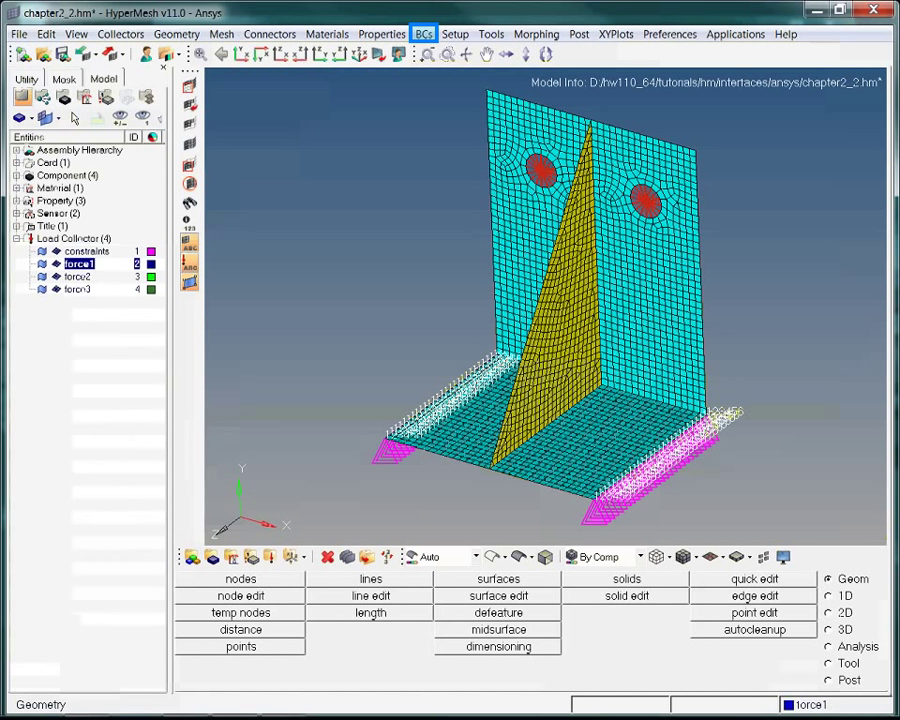
- Create forces of magnitude 500 along the z-axis, uniform size 20, on the centre nodes of the two holes in the upright plate
{"action": "left_click", "coordinate": [423, 34]}
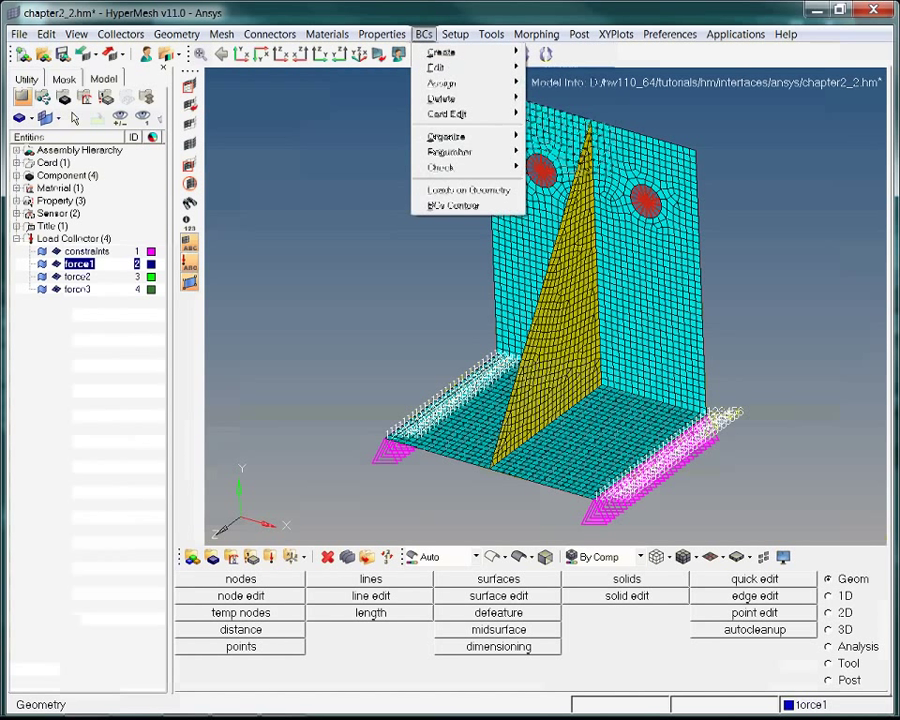
{"action": "mouse_move", "coordinate": [441, 52]}
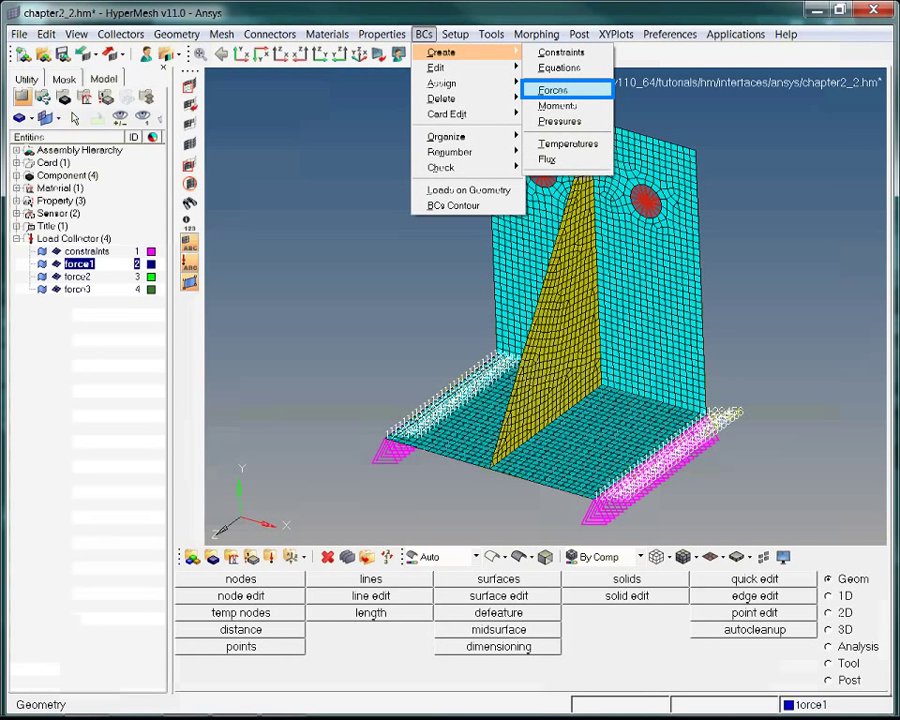
{"action": "left_click", "coordinate": [553, 90]}
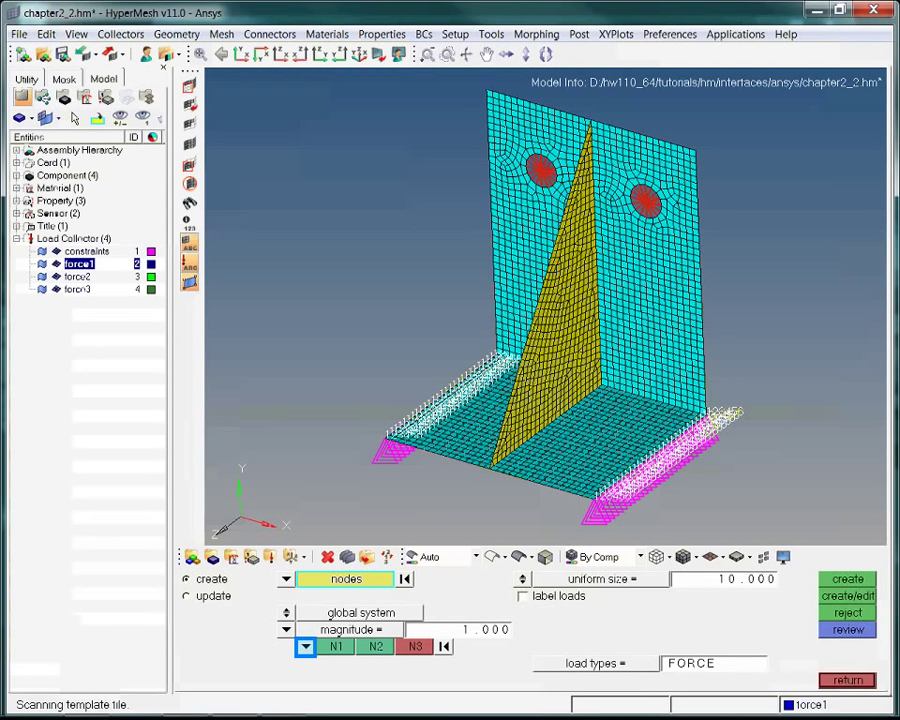
{"action": "left_click", "coordinate": [305, 646]}
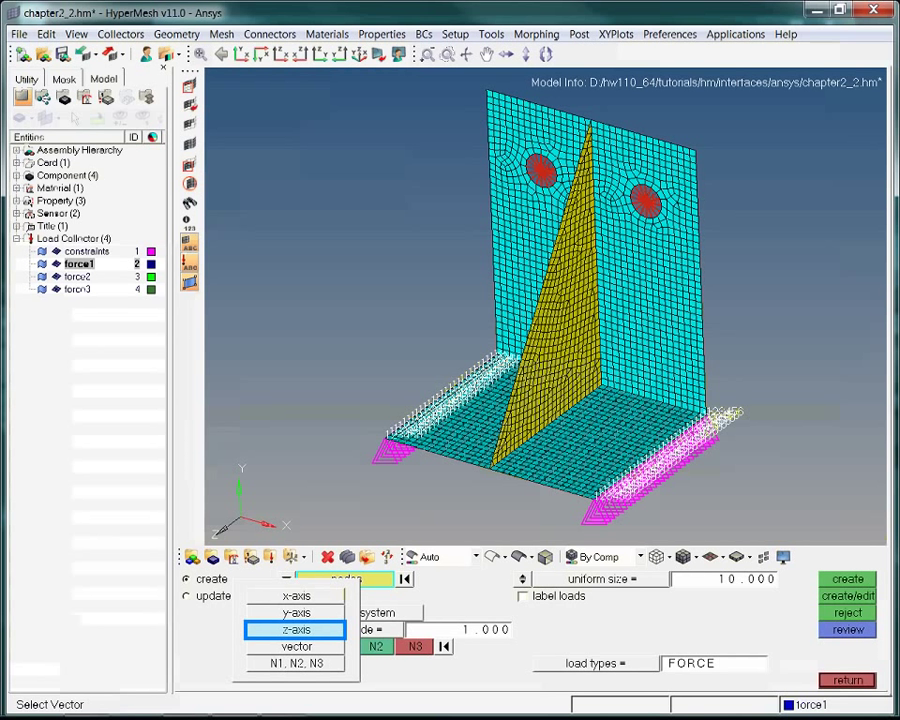
{"action": "left_click", "coordinate": [296, 629]}
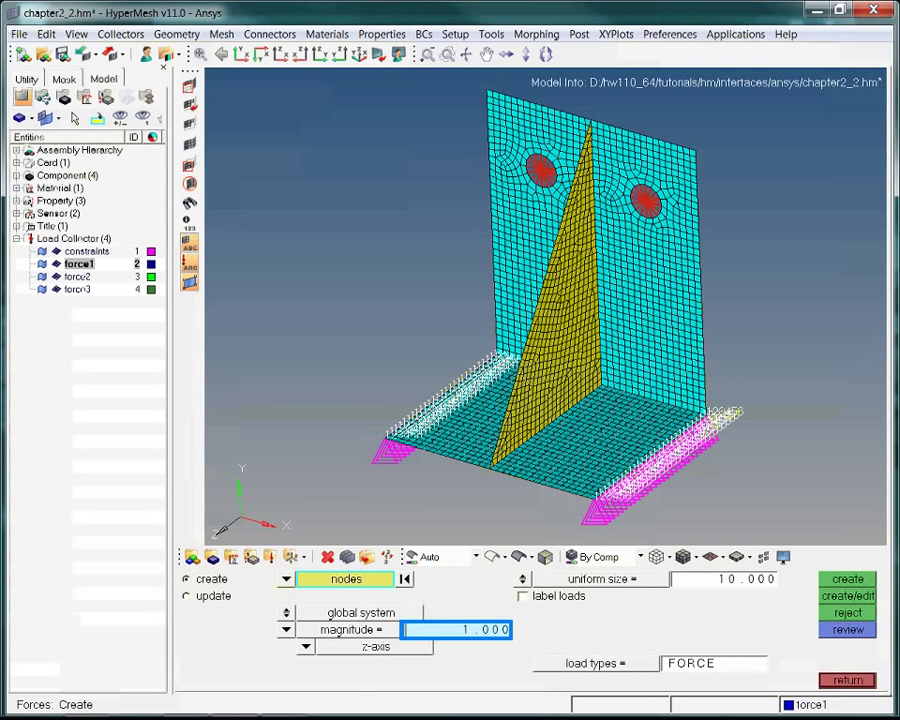
{"action": "key", "text": "BackSpace"}
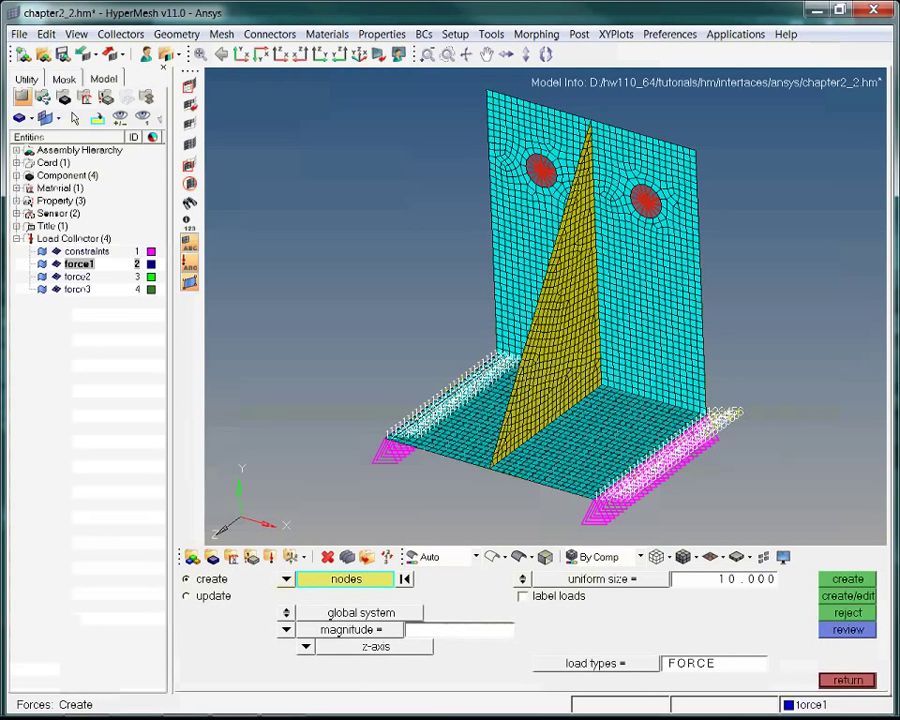
{"action": "type", "text": "500"}
{"action": "key", "text": "Tab"}
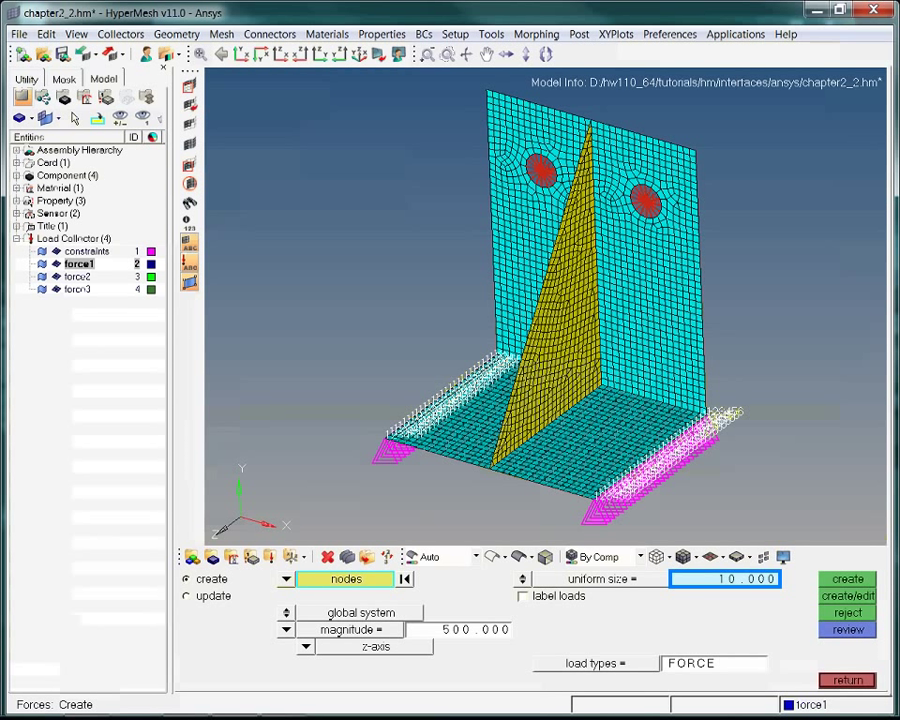
{"action": "key", "text": "BackSpace"}
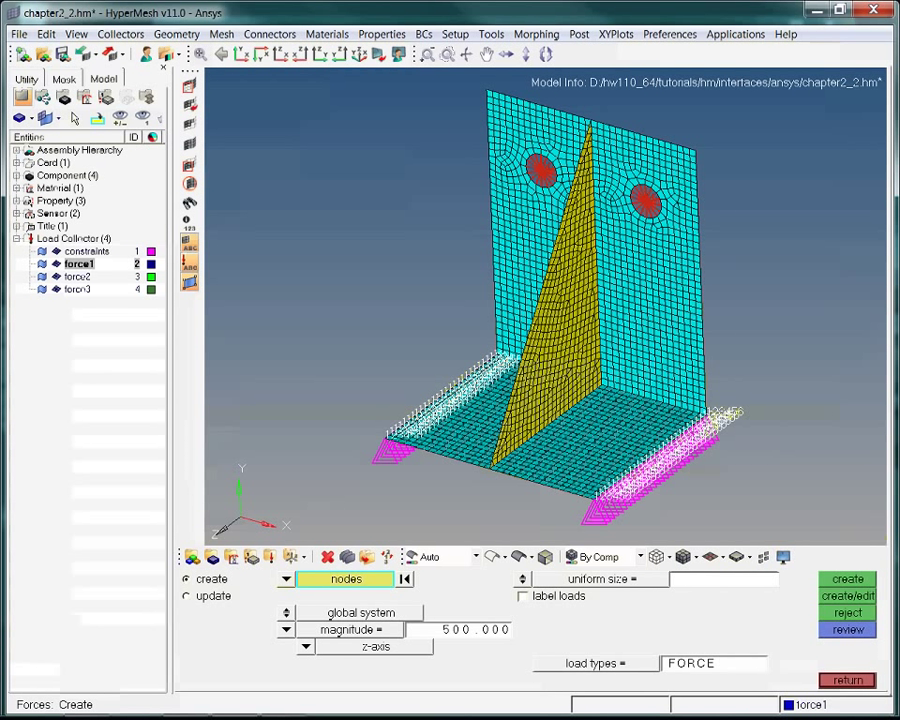
{"action": "type", "text": "20"}
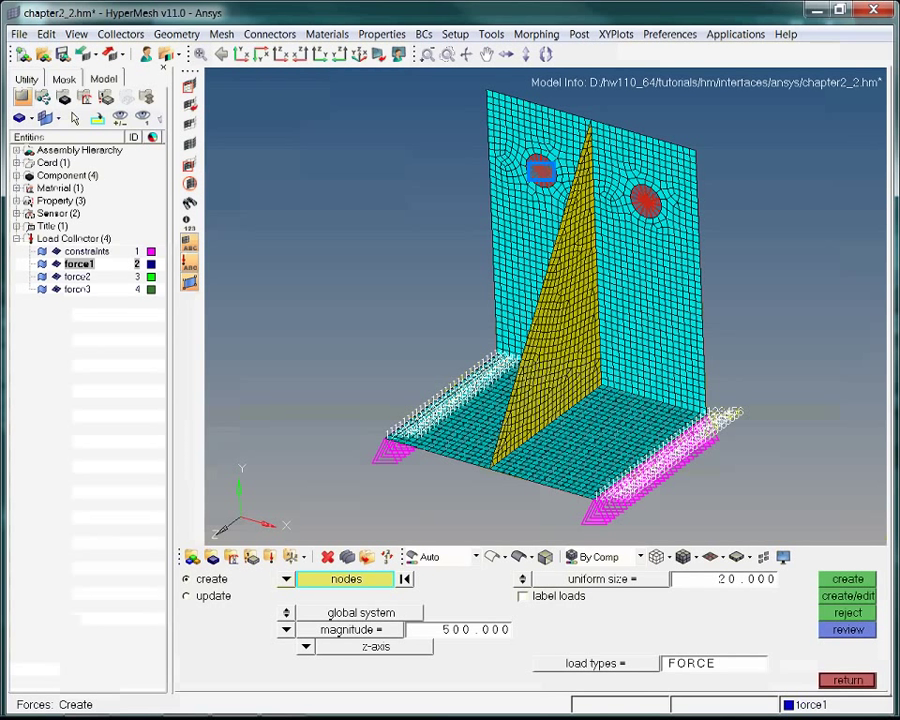
{"action": "left_click", "coordinate": [541, 171]}
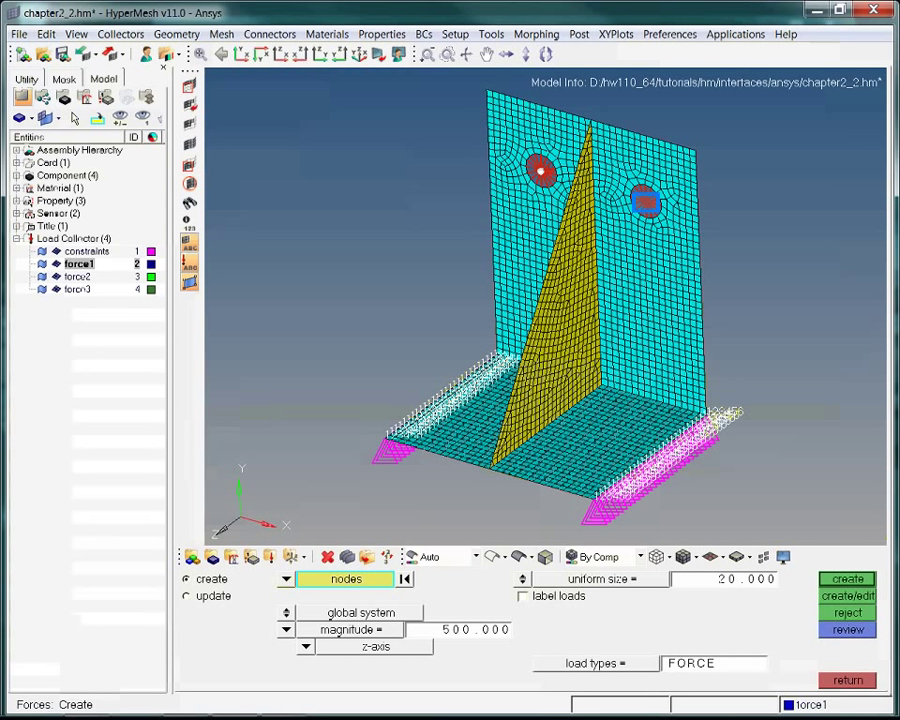
{"action": "left_click", "coordinate": [646, 203]}
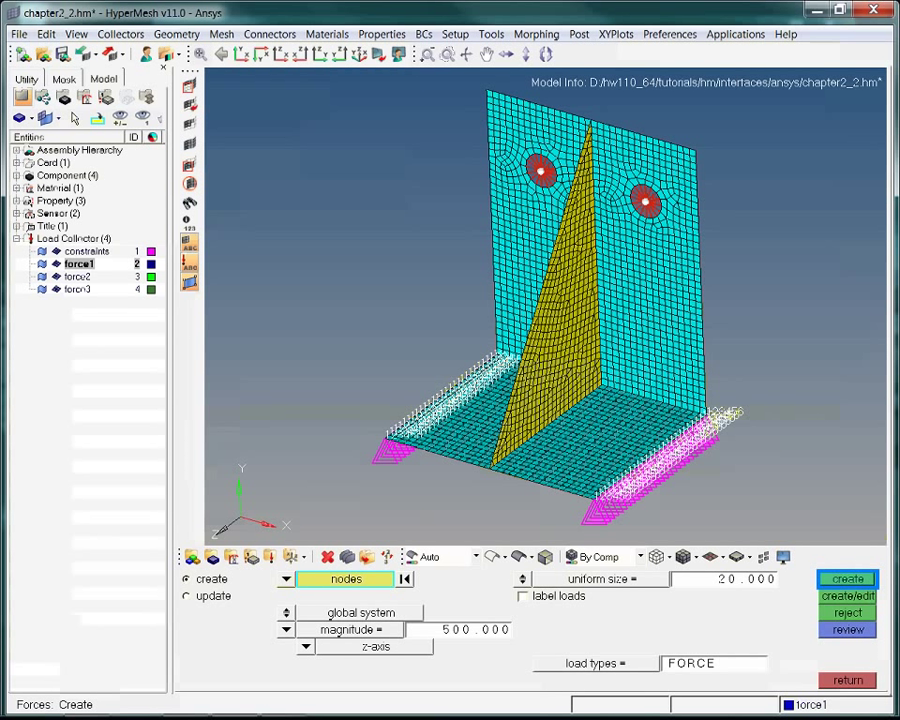